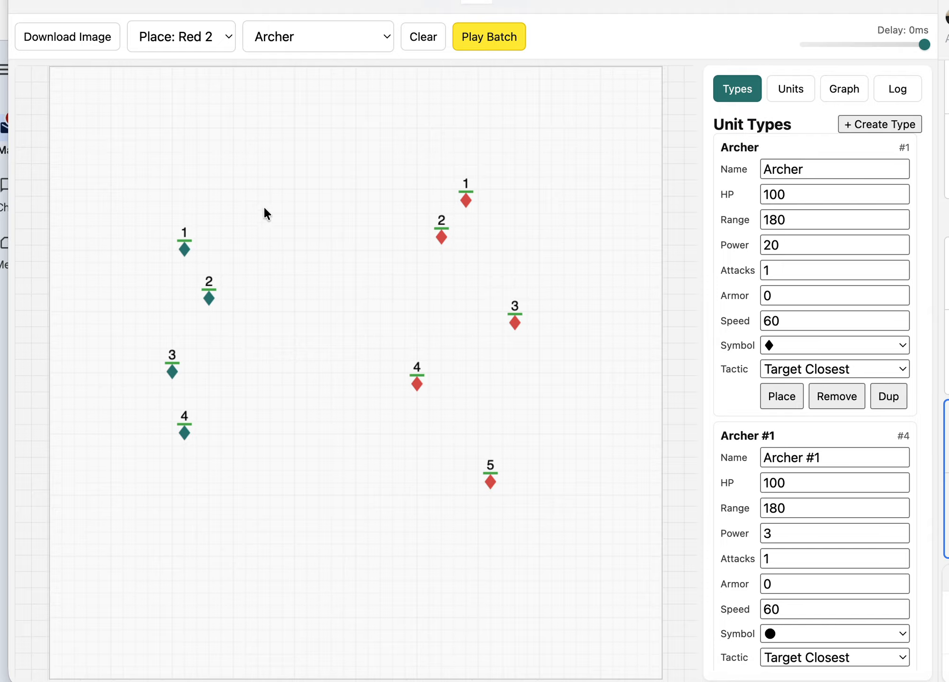
- Set placement to the Blue 1 team with the Archer type and add three Archers beside the existing blue group
click(193, 38)
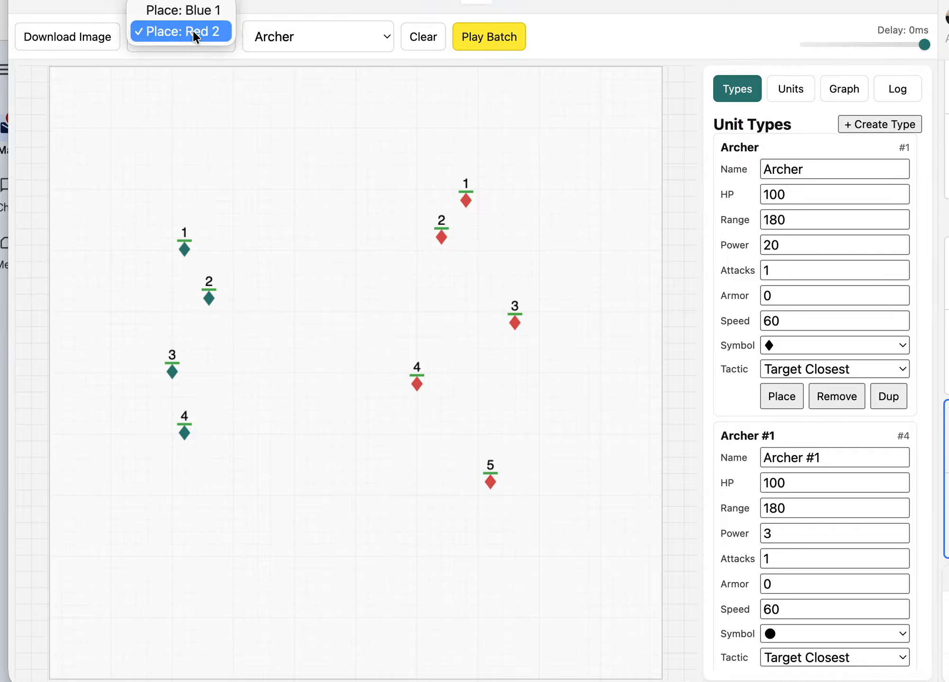
click(192, 9)
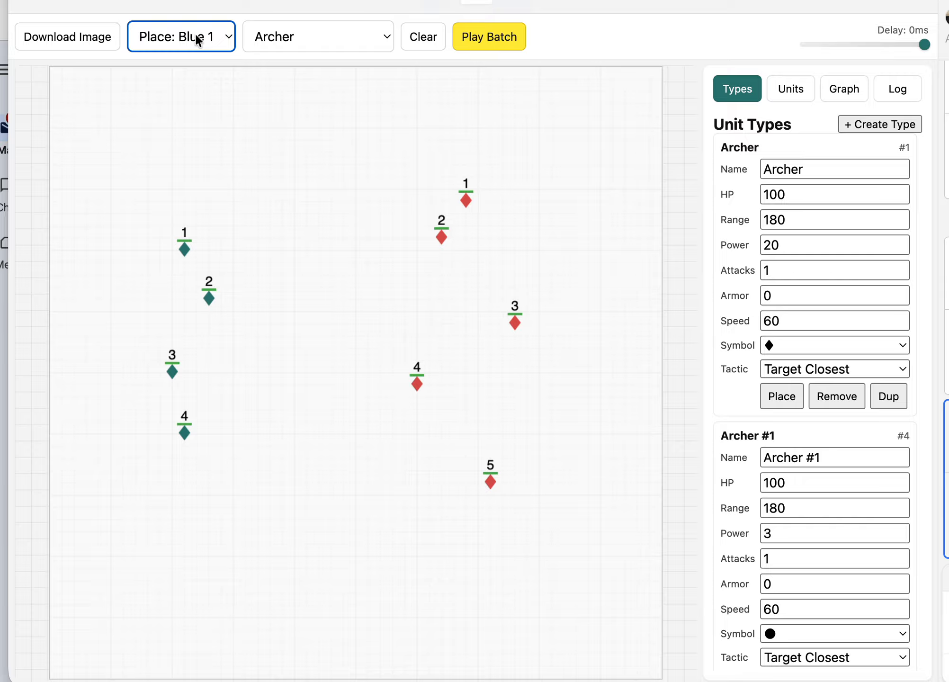
click(322, 34)
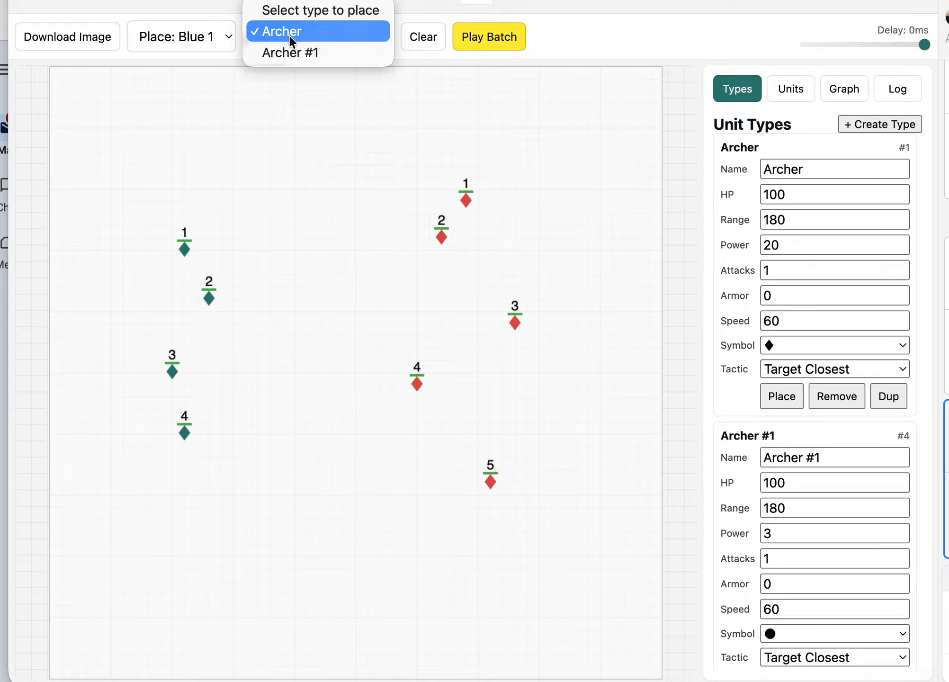
click(197, 35)
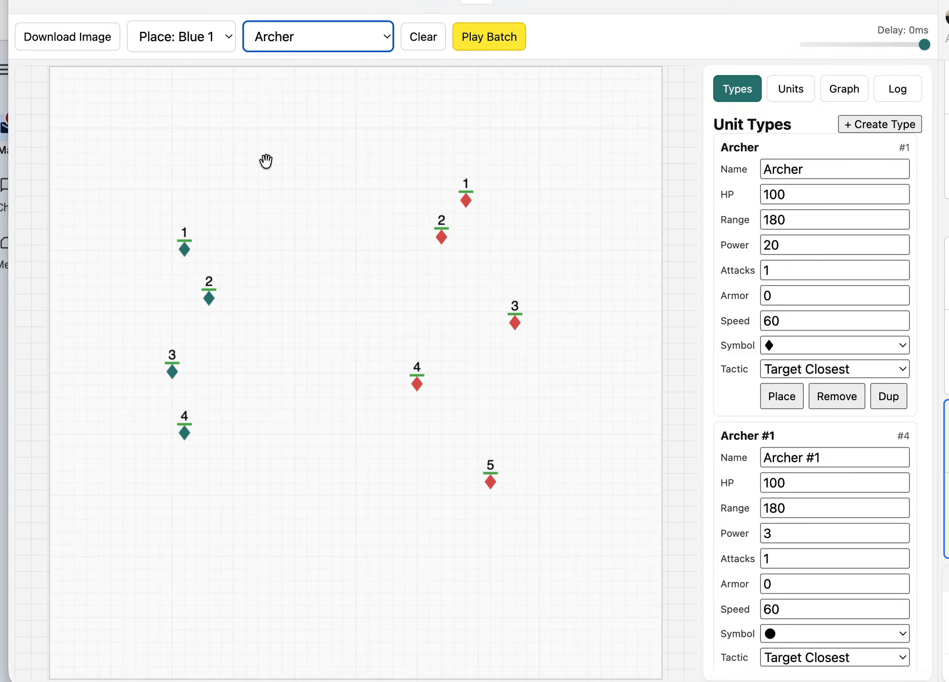
click(232, 249)
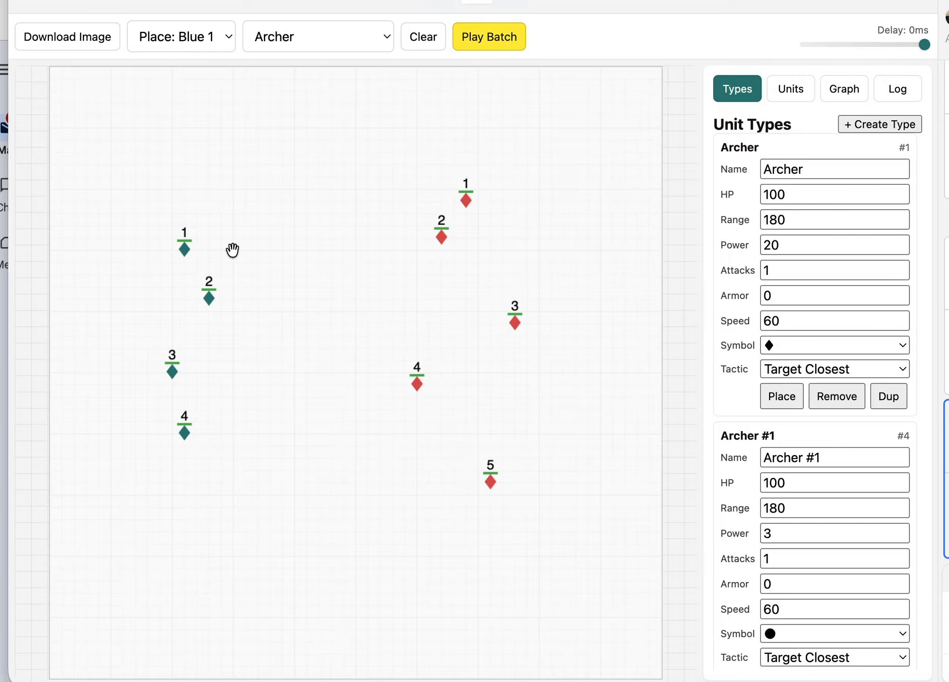
click(232, 250)
click(233, 358)
click(233, 419)
- Move blue Archer 5 to the outer side of the blue group and delete it
drag(234, 251, 148, 312)
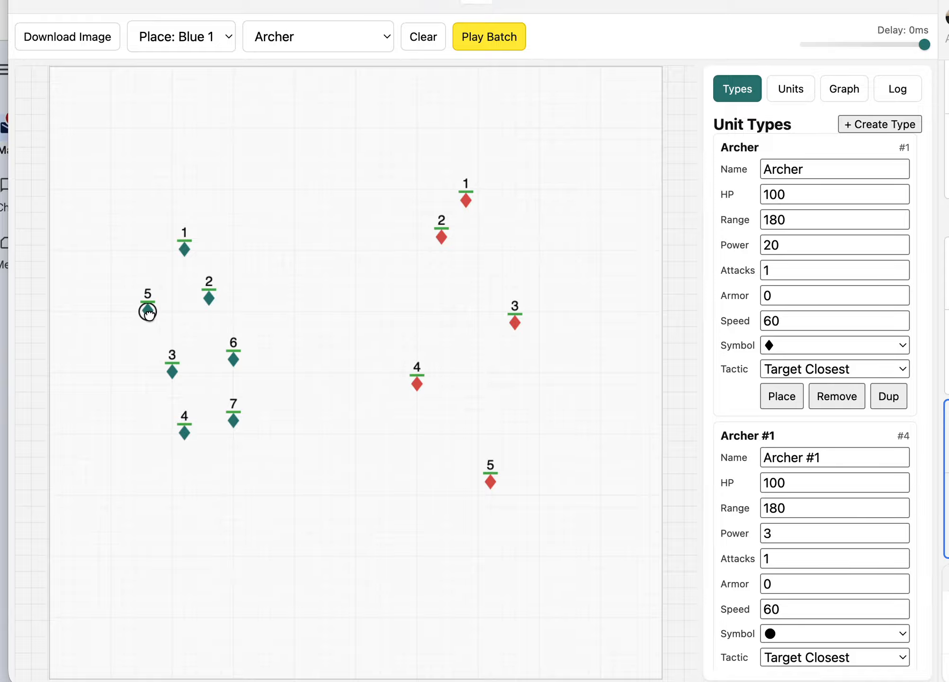
drag(148, 314, 118, 314)
key(BackSpace)
- Select all six blue Archers and move them together two grid cells up and left
drag(128, 204, 276, 532)
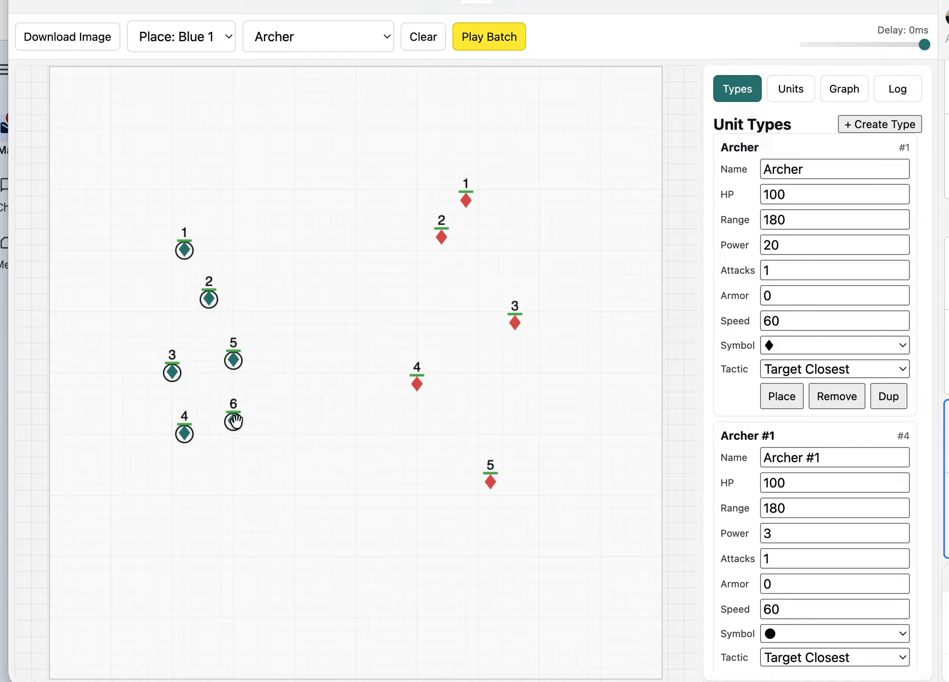
drag(233, 423, 209, 401)
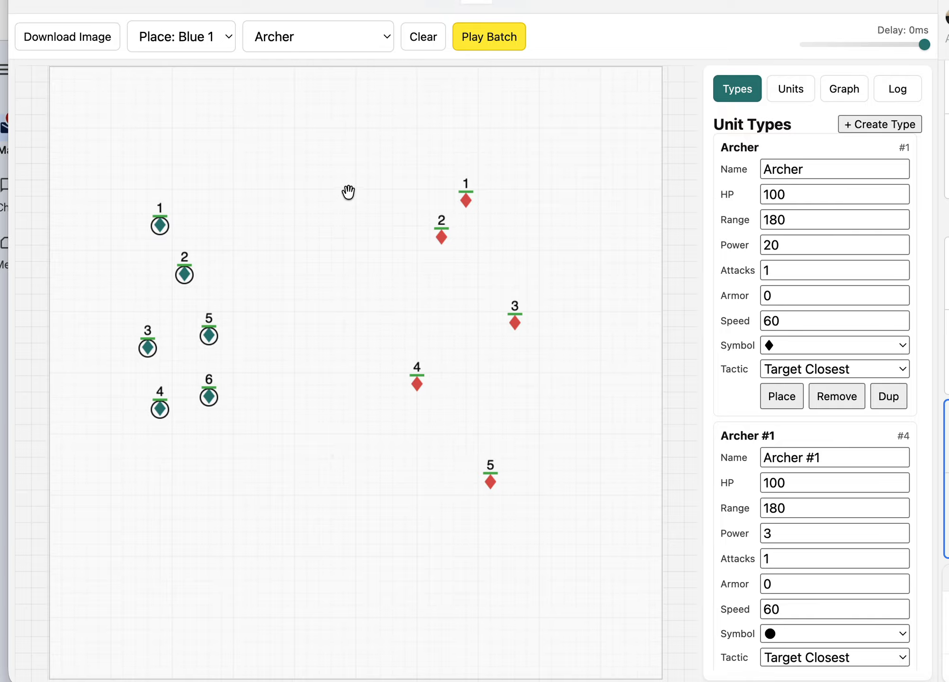
- Clear the battlefield and place four blue Archers in a staggered column at about 200,240, 260,280, 200,360 and 260,400
click(428, 38)
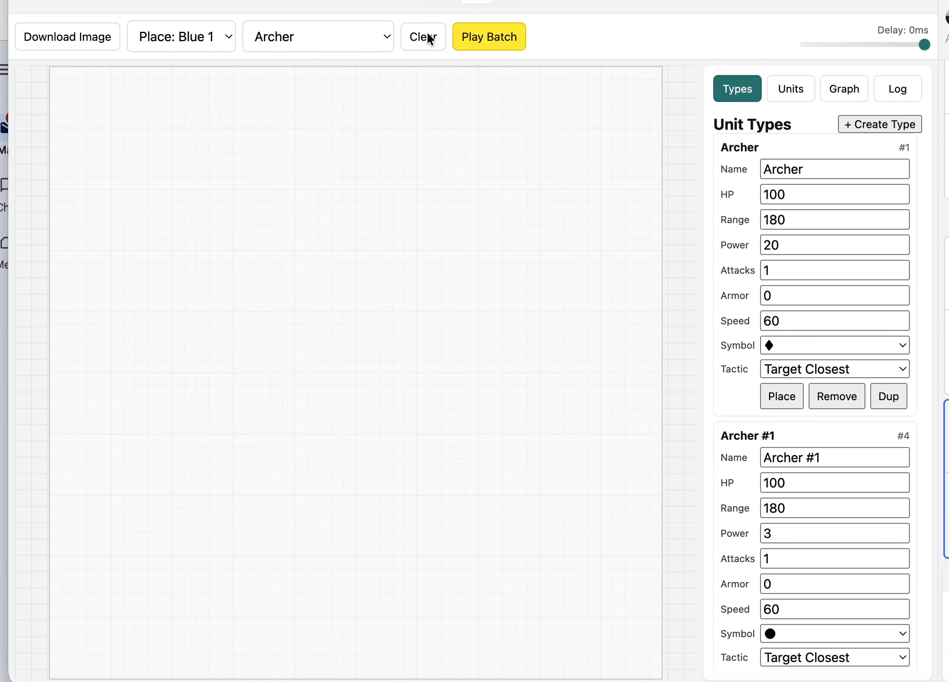
click(171, 211)
click(209, 237)
click(172, 285)
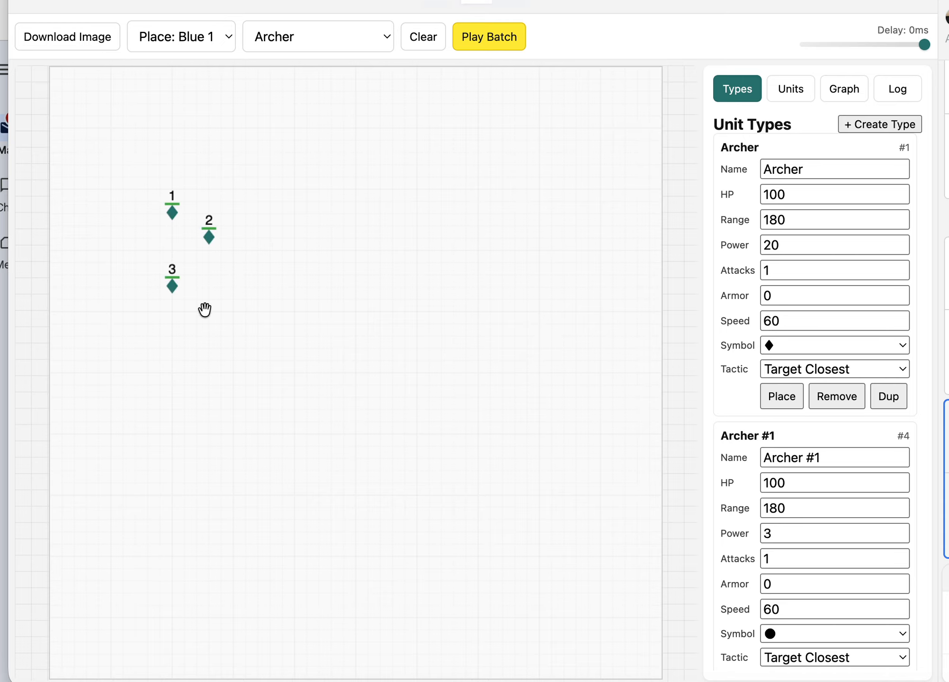
click(208, 310)
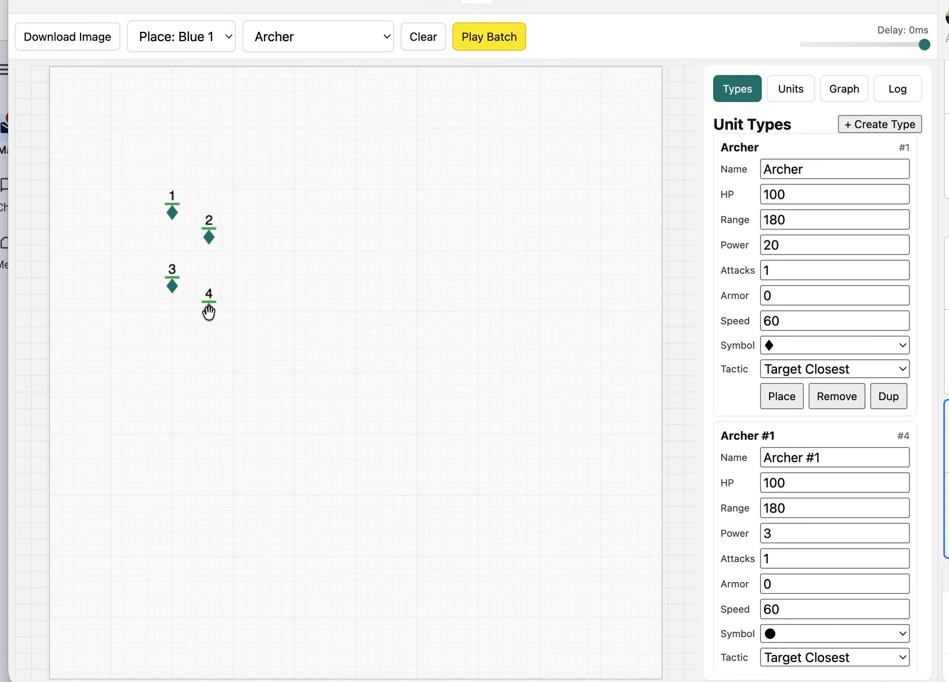
- Place four Red 2 units of type Archer #1 at 700,240, 620,320, 720,380 and 780,280, facing the blue group
click(202, 35)
click(197, 53)
click(346, 42)
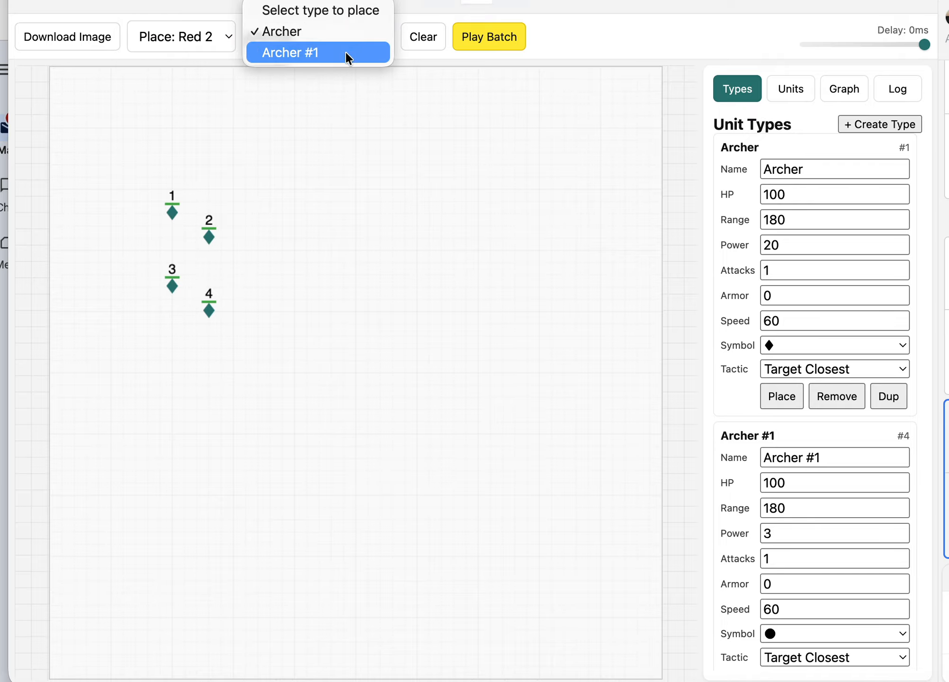
click(342, 53)
click(478, 213)
click(430, 263)
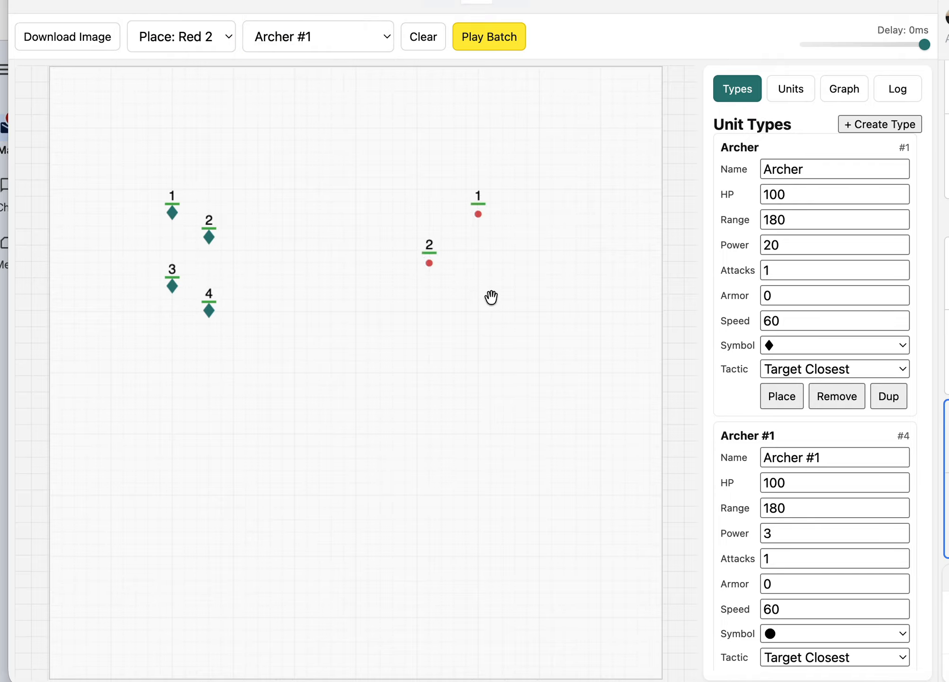
click(491, 299)
click(527, 238)
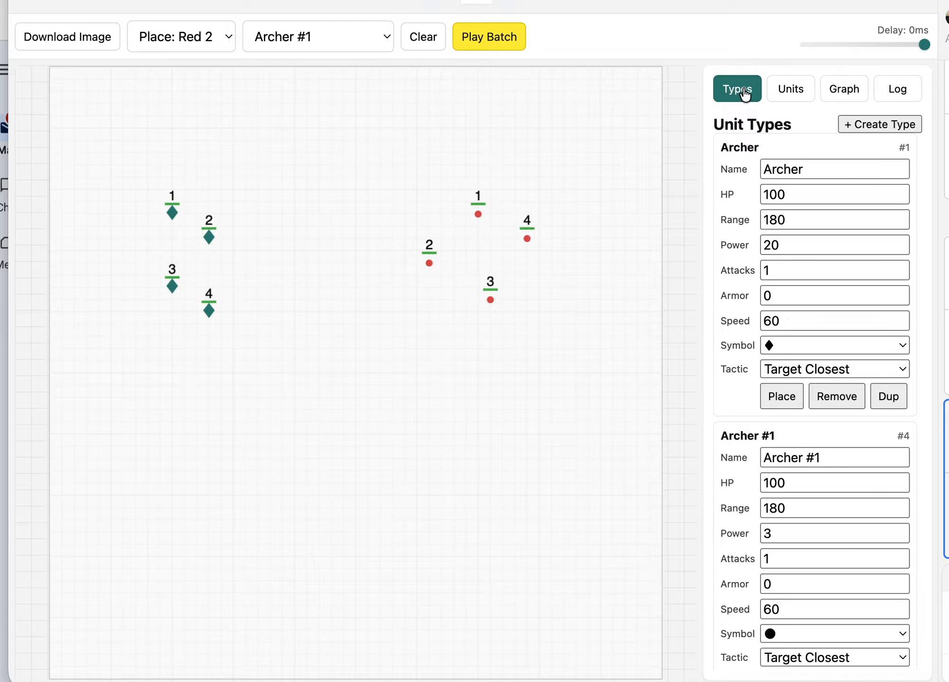
- Review the attributes and tactic options of the Archer and Archer #1 unit types
scroll(739, 303, down, 2)
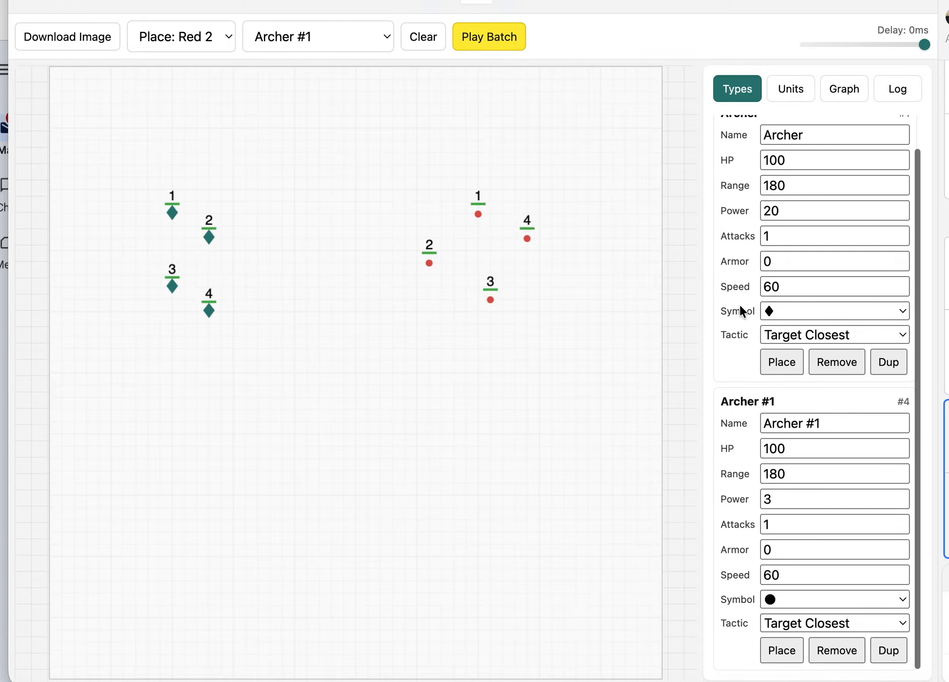
scroll(739, 303, up, 2)
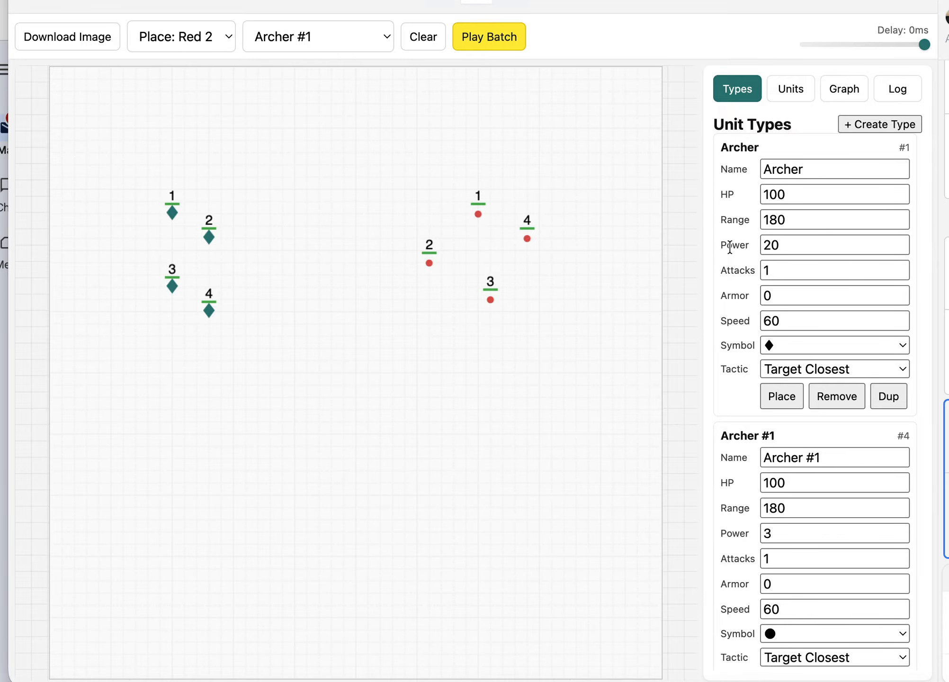
click(825, 369)
click(825, 369)
scroll(805, 426, down, 1)
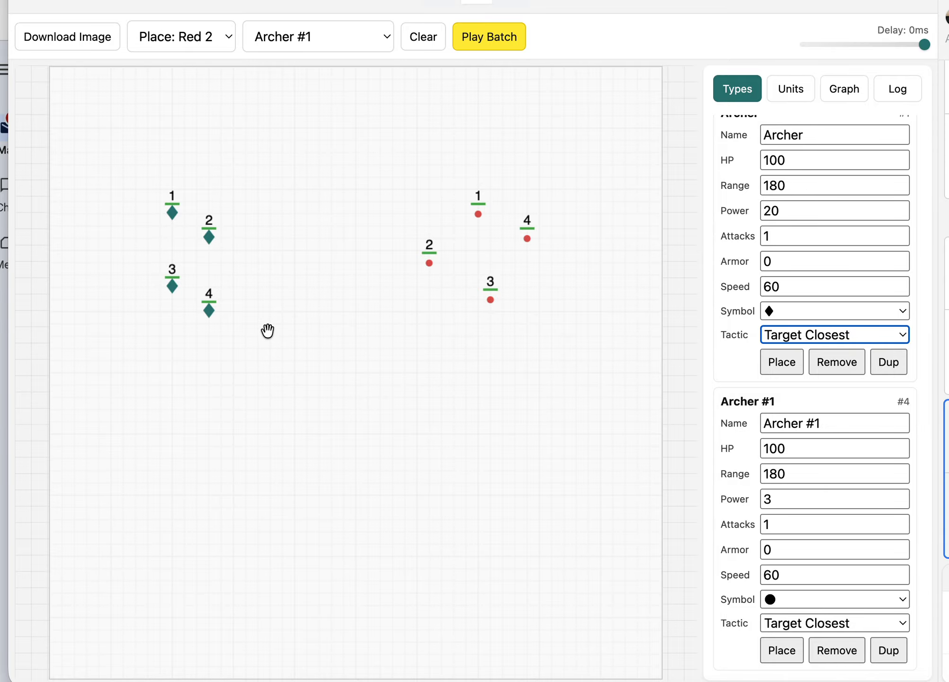
scroll(889, 296, up, 1)
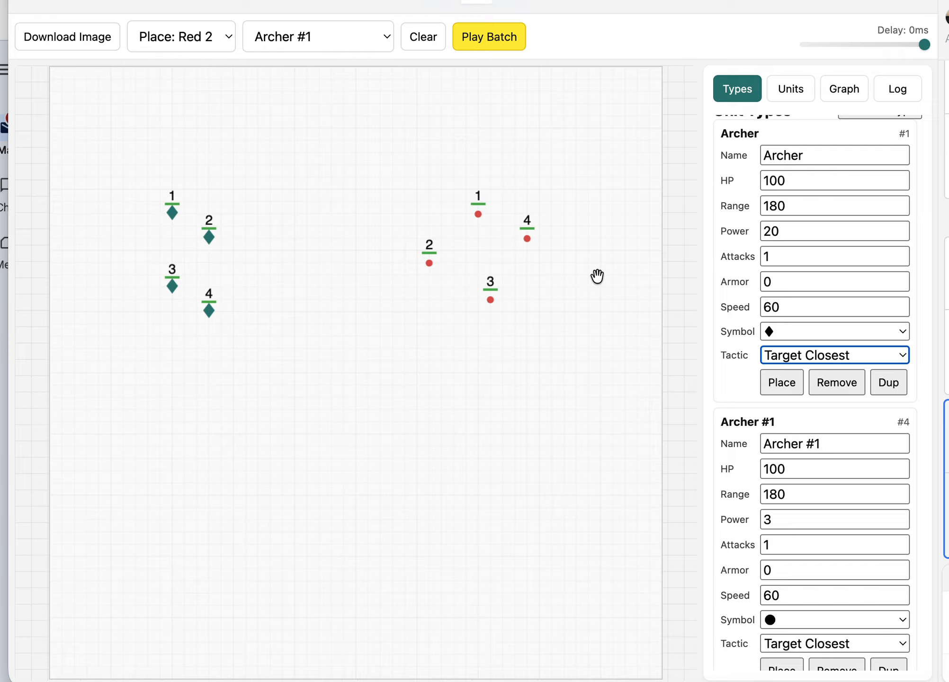
scroll(723, 251, up, 1)
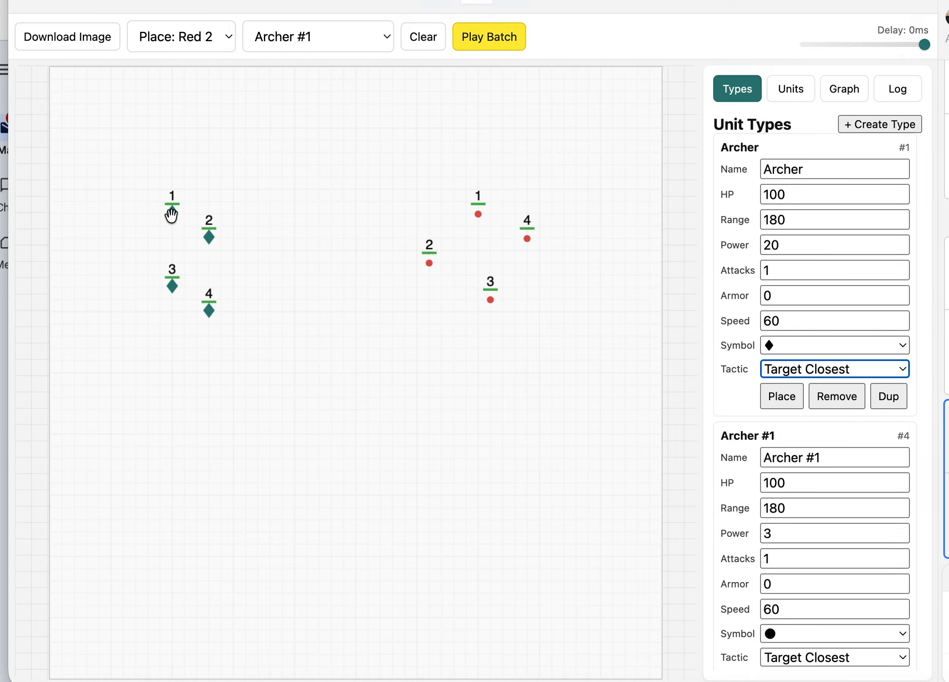
- Move blue Archer 1 slightly down and left to 180,260
mouse_move(171, 214)
mouse_down()
mouse_move(146, 200)
mouse_move(174, 202)
mouse_move(160, 226)
mouse_up()
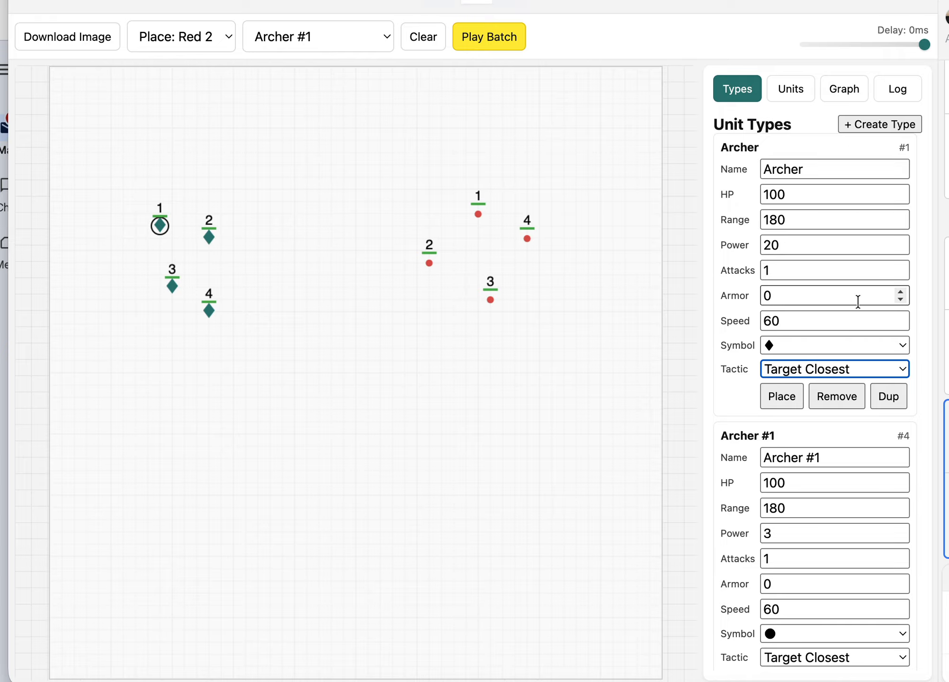
- Open the form for creating a unit type to view its fields, and cancel it
scroll(858, 302, down, 1)
scroll(869, 261, up, 1)
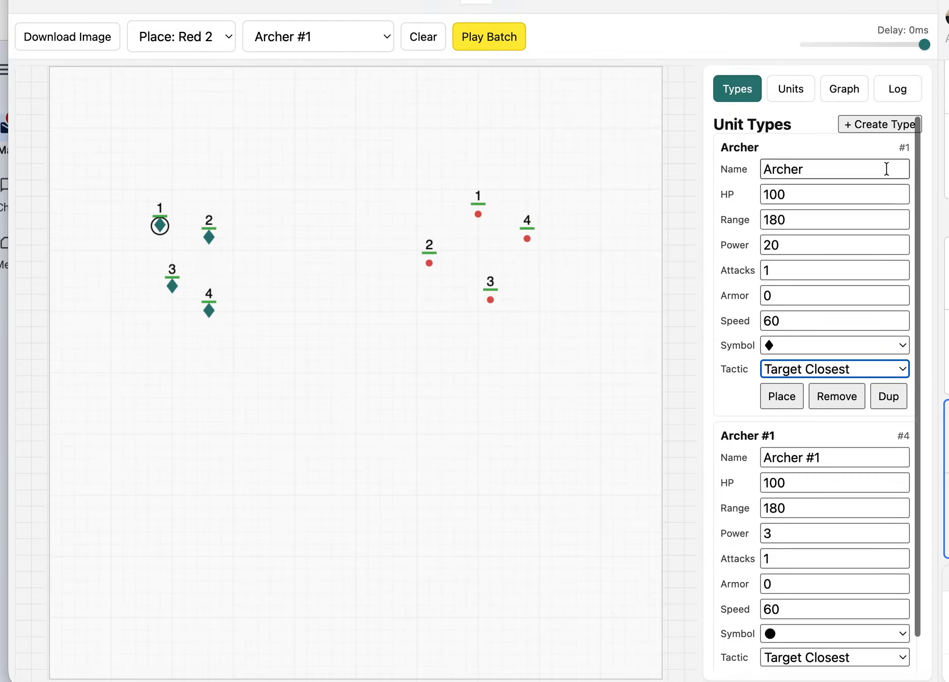
click(879, 125)
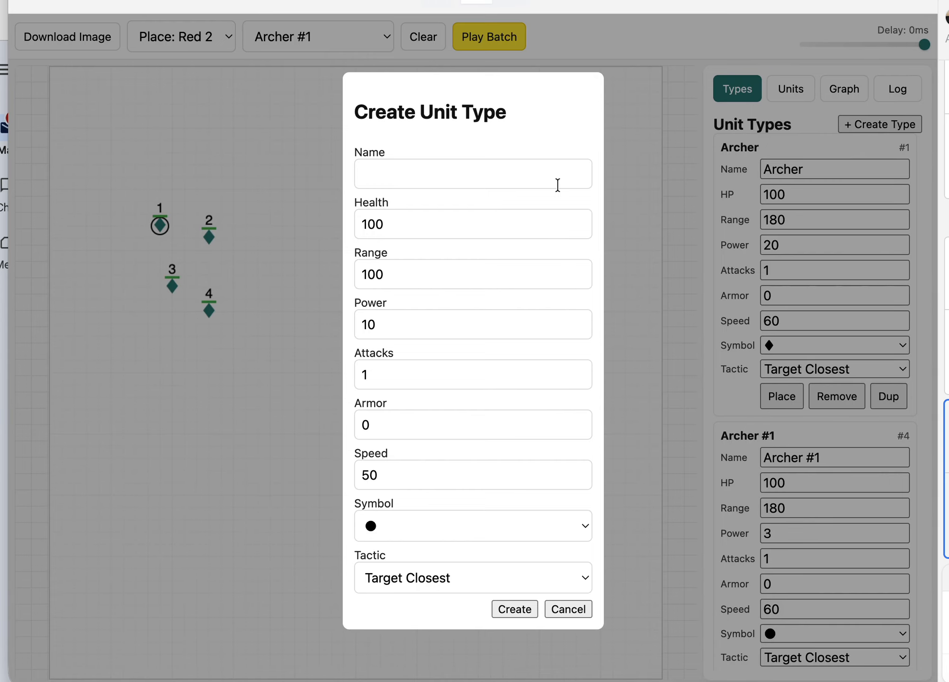
click(563, 611)
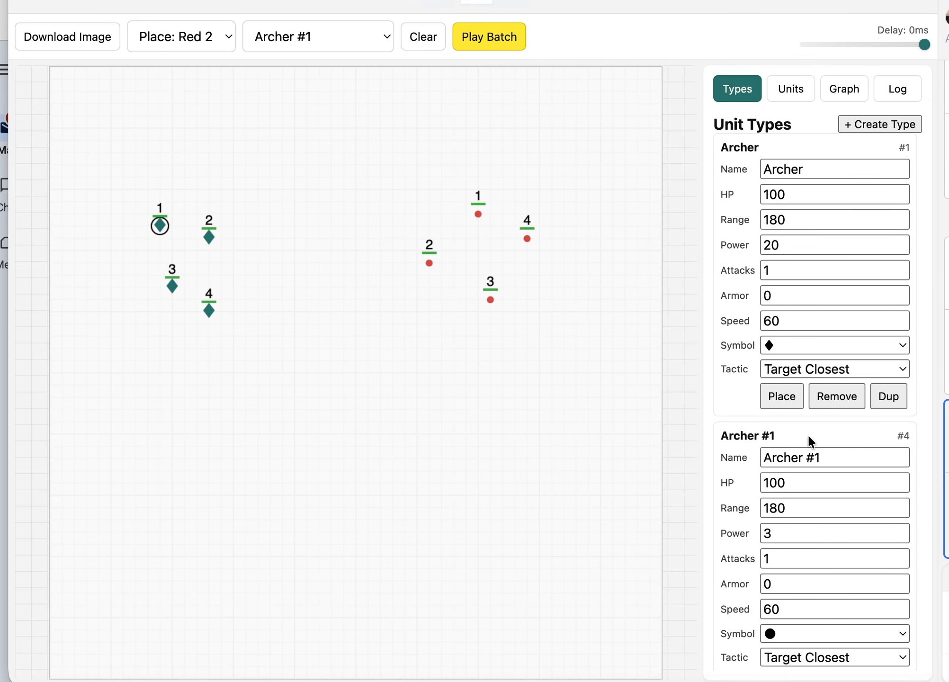
- Duplicate the Archer unit type and choose the copy as the type to place
click(889, 400)
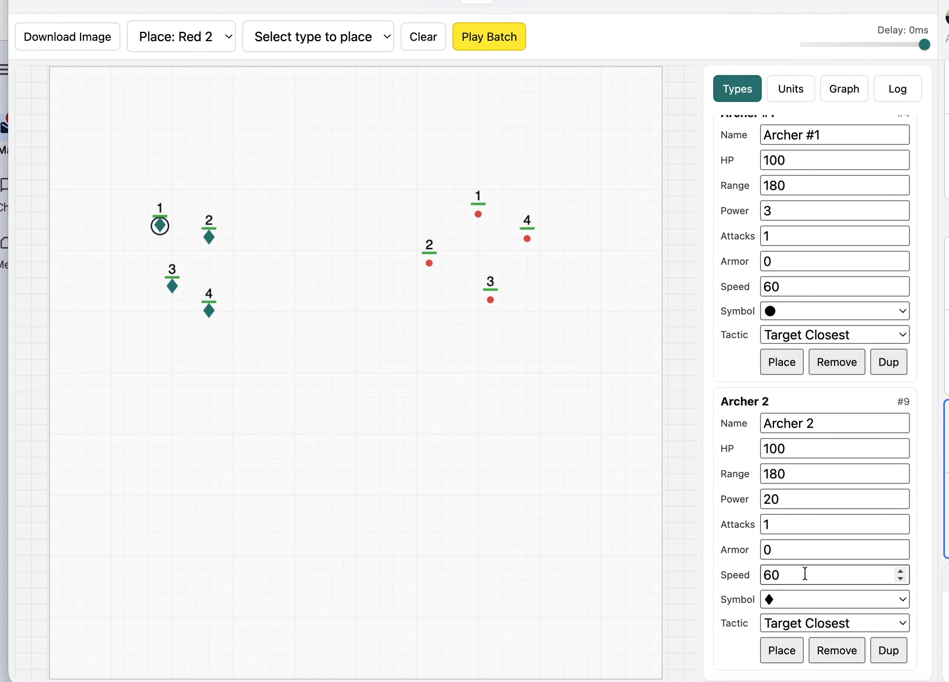
click(784, 653)
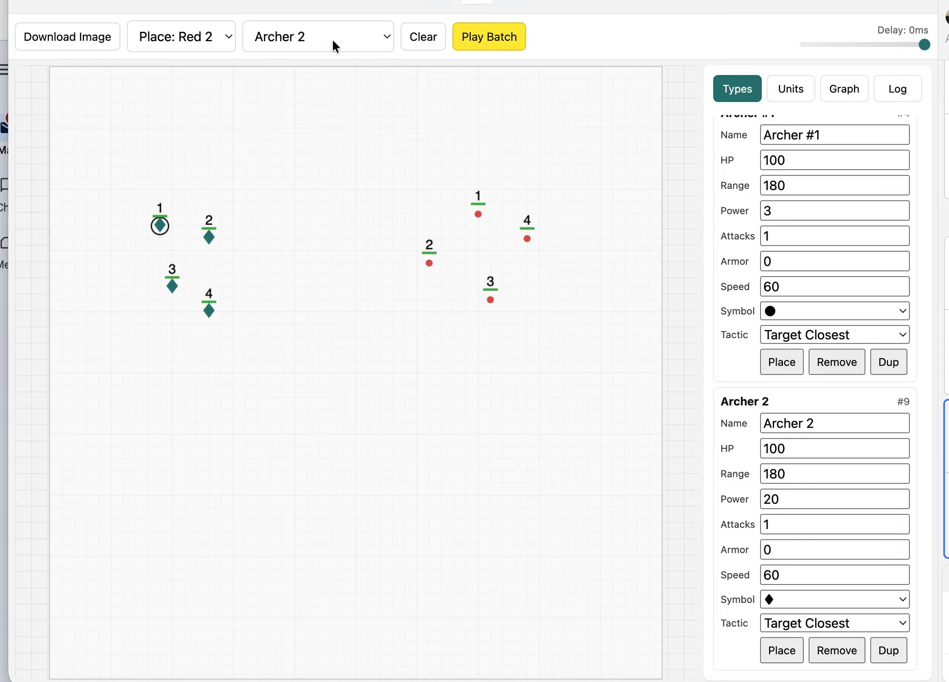
- Remove the duplicated Archer unit type from the type list
click(837, 651)
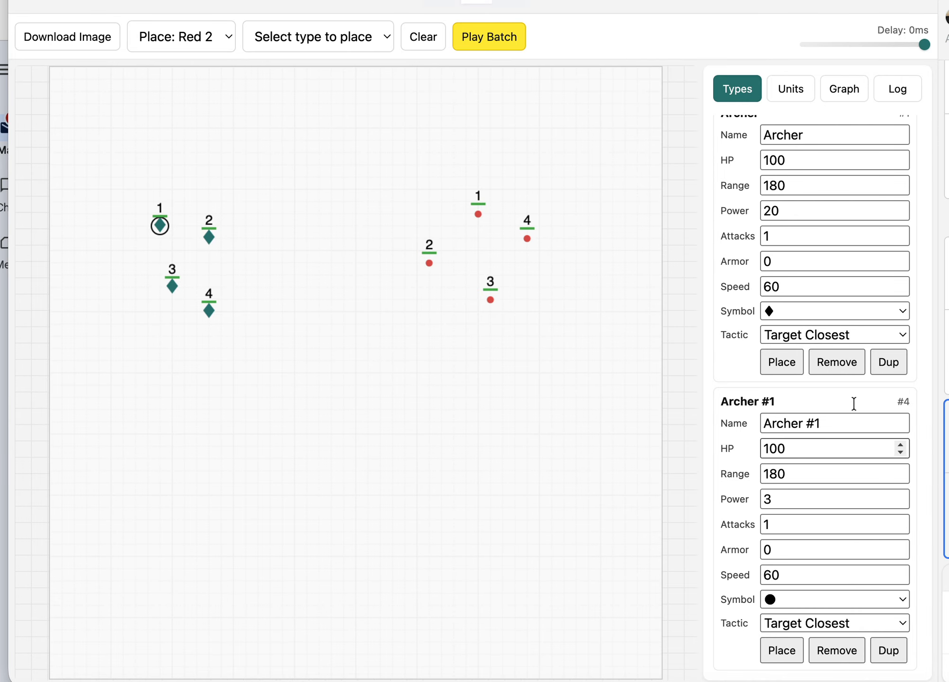
scroll(846, 397, up, 1)
scroll(845, 395, down, 1)
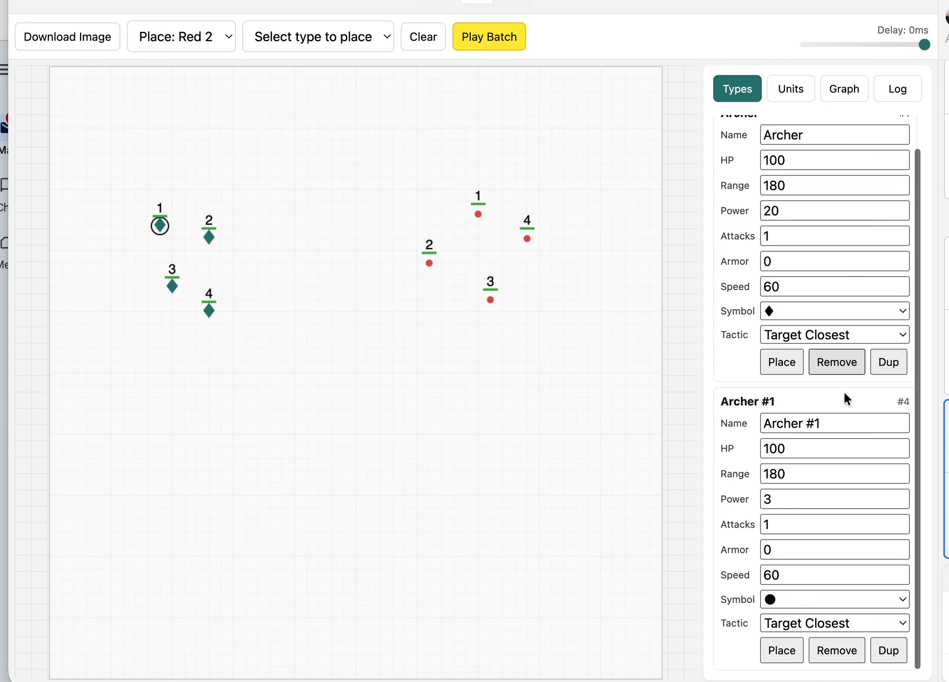
scroll(846, 396, up, 1)
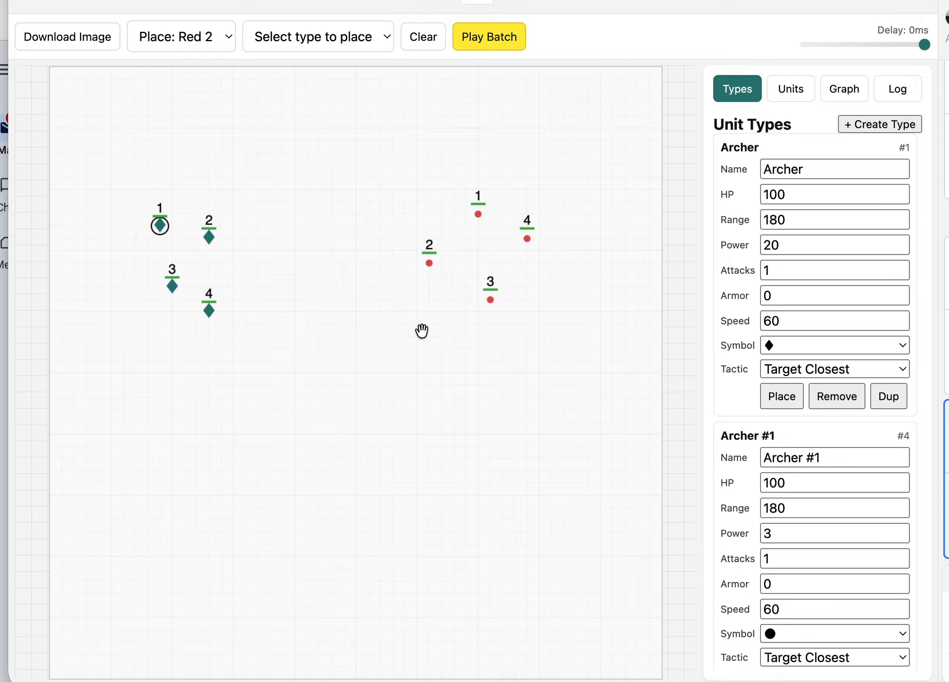
- Show the units' coordinates, select all four red units, and nudge them left and back right to their starting columns
click(794, 99)
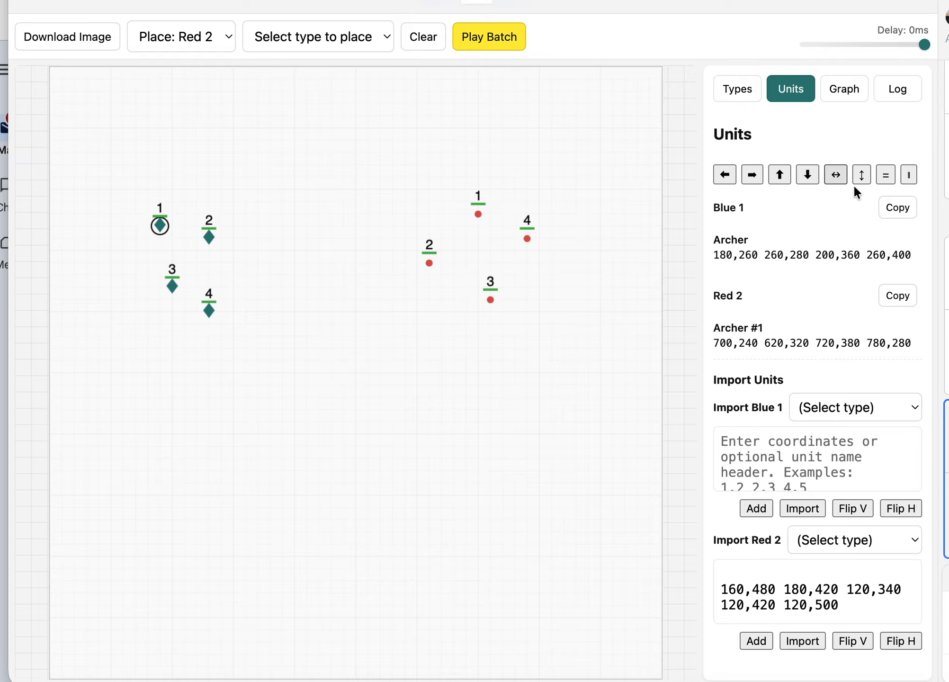
drag(361, 166, 593, 367)
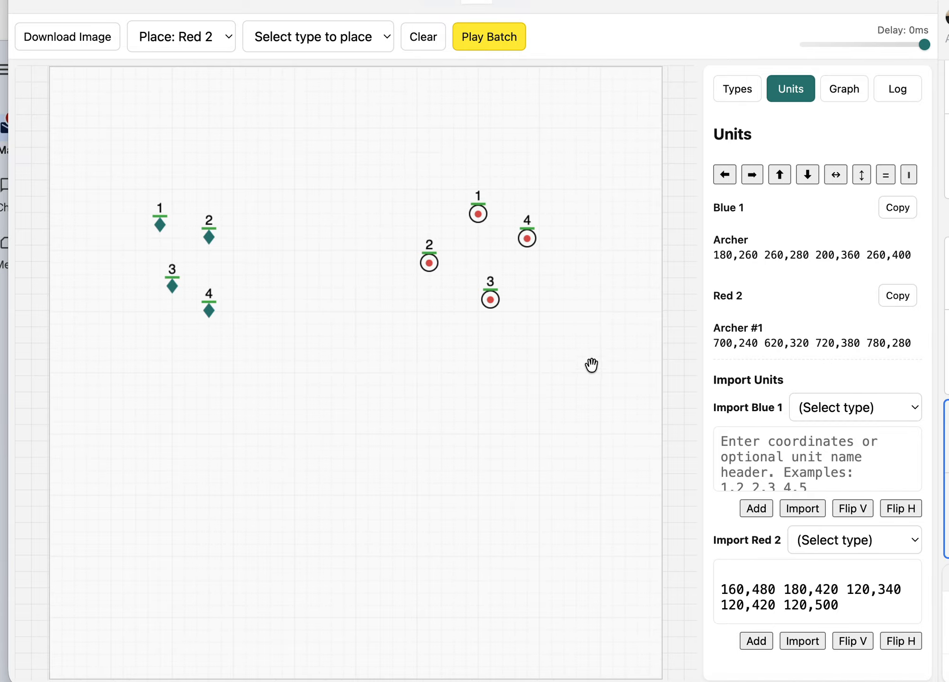
click(726, 175)
click(726, 175)
click(726, 175)
click(726, 175)
click(752, 174)
click(751, 174)
click(752, 174)
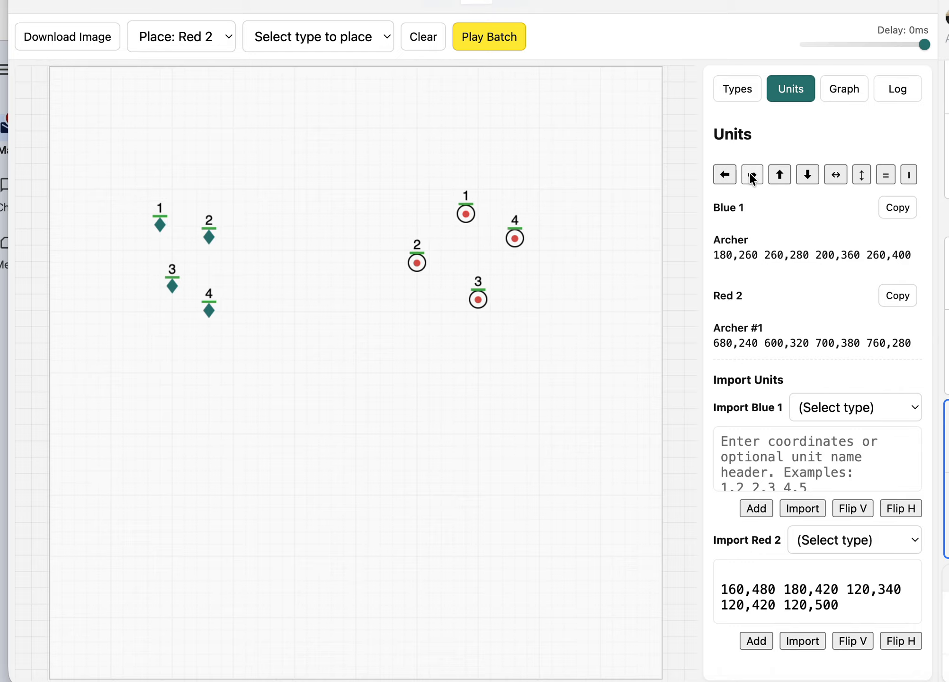
click(753, 174)
- Nudge the selected red units up and back down until red unit 1 sits at 700,260
click(779, 175)
click(779, 175)
click(779, 174)
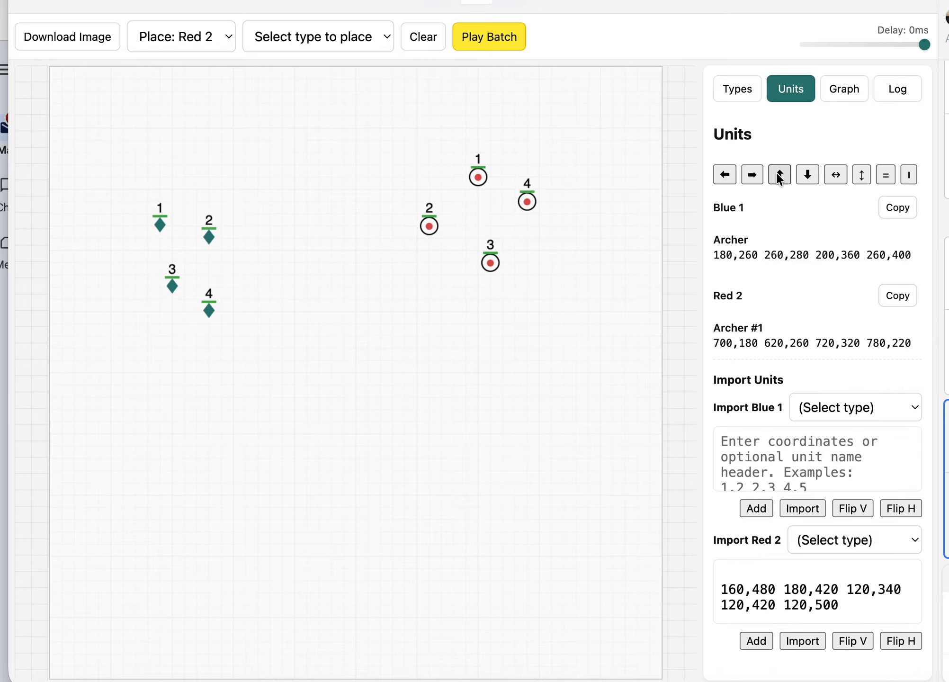
click(808, 175)
click(807, 174)
click(808, 175)
click(808, 175)
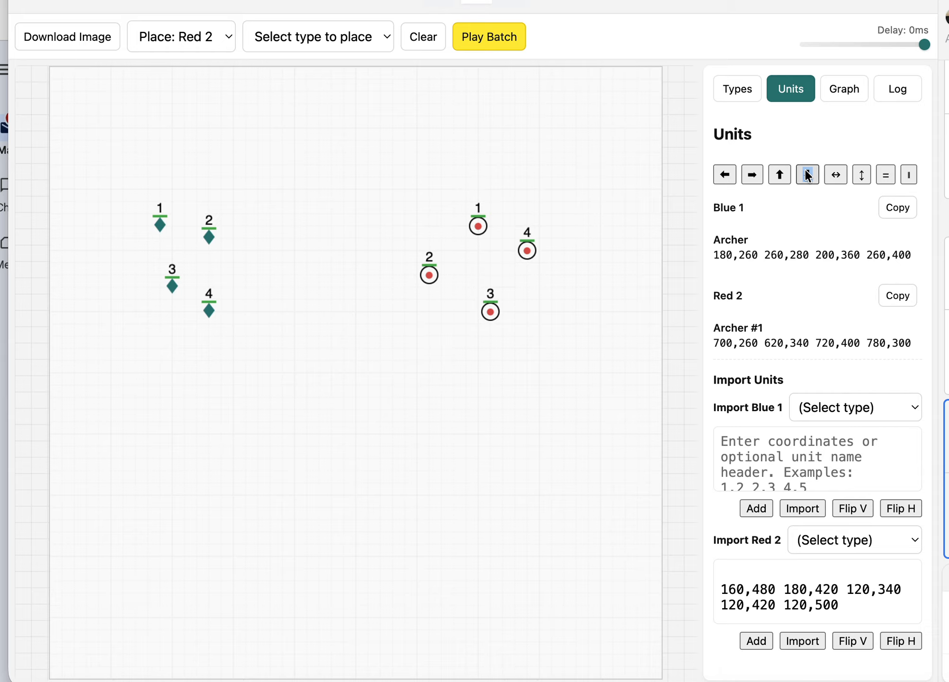
- Mirror the selected red units horizontally and back, and mirror them vertically and back
click(836, 175)
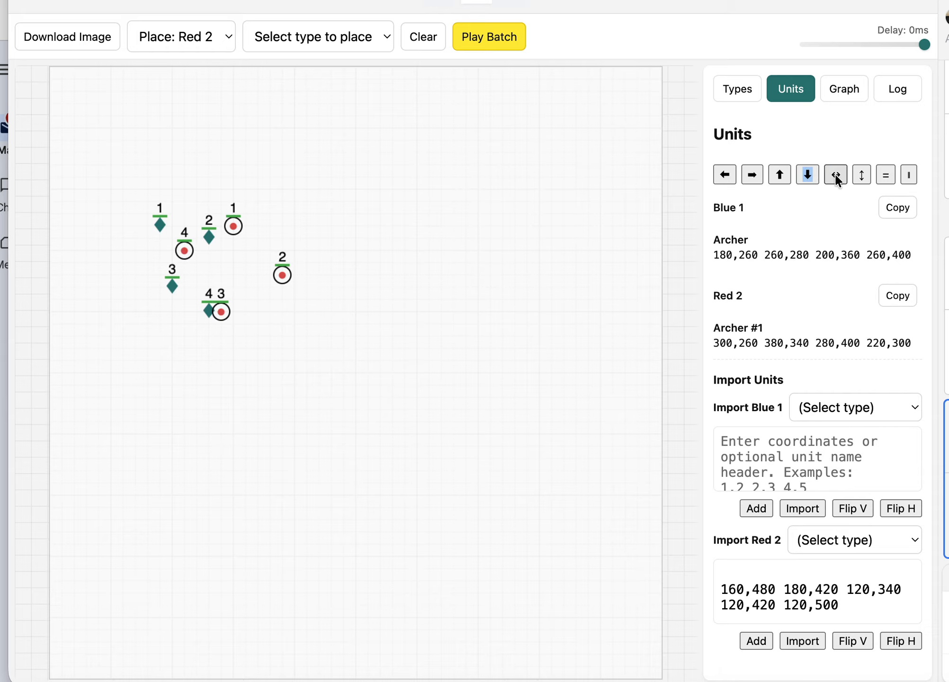
click(836, 177)
click(862, 175)
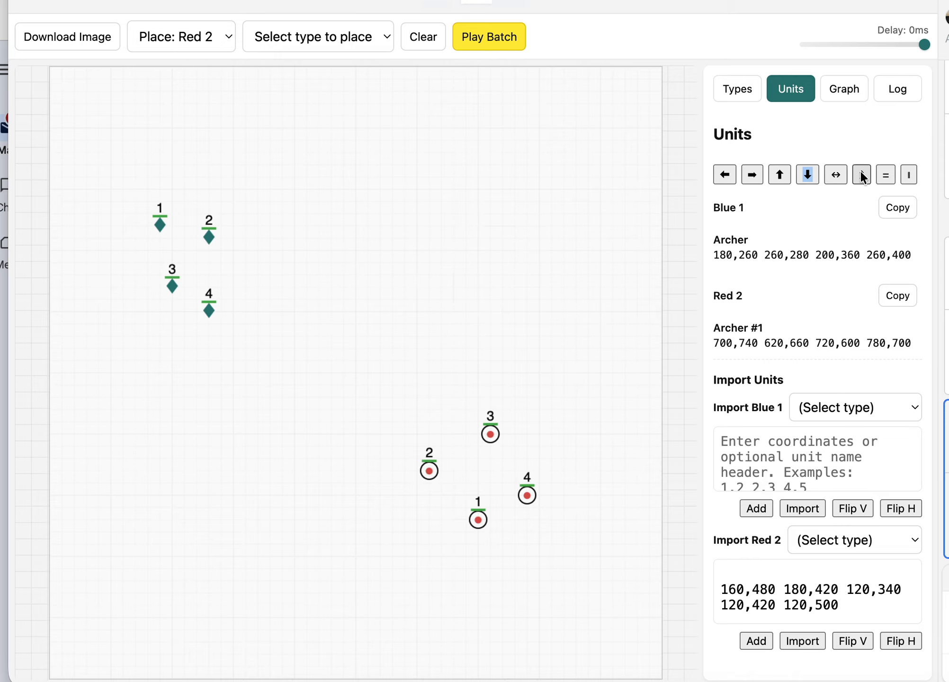
click(862, 177)
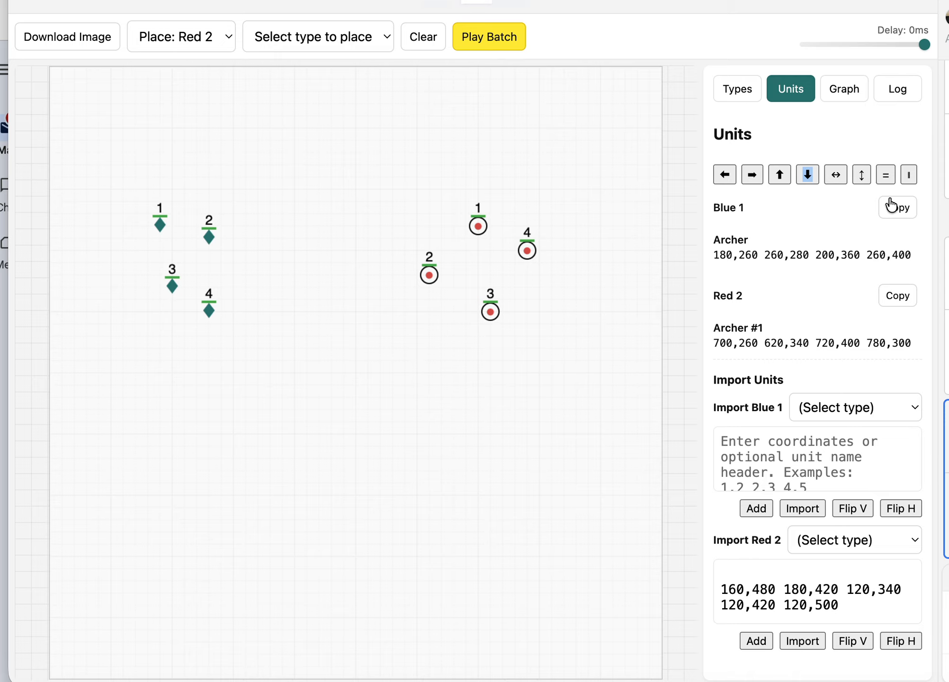
- Center the selected red units vertically and horizontally on the field, and move the group so red unit 1 sits at 700,280
click(885, 175)
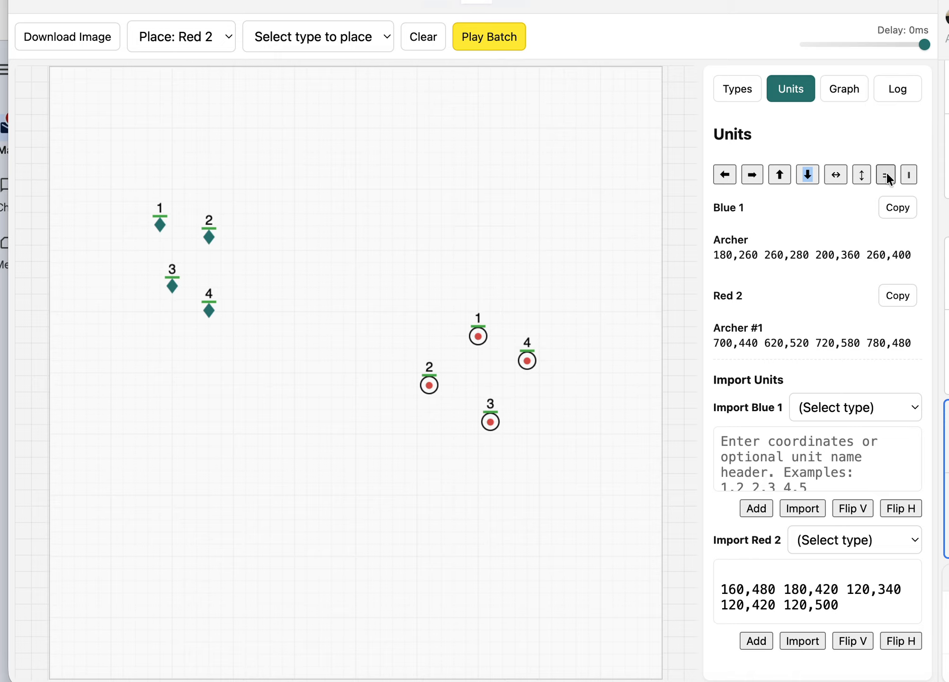
click(909, 175)
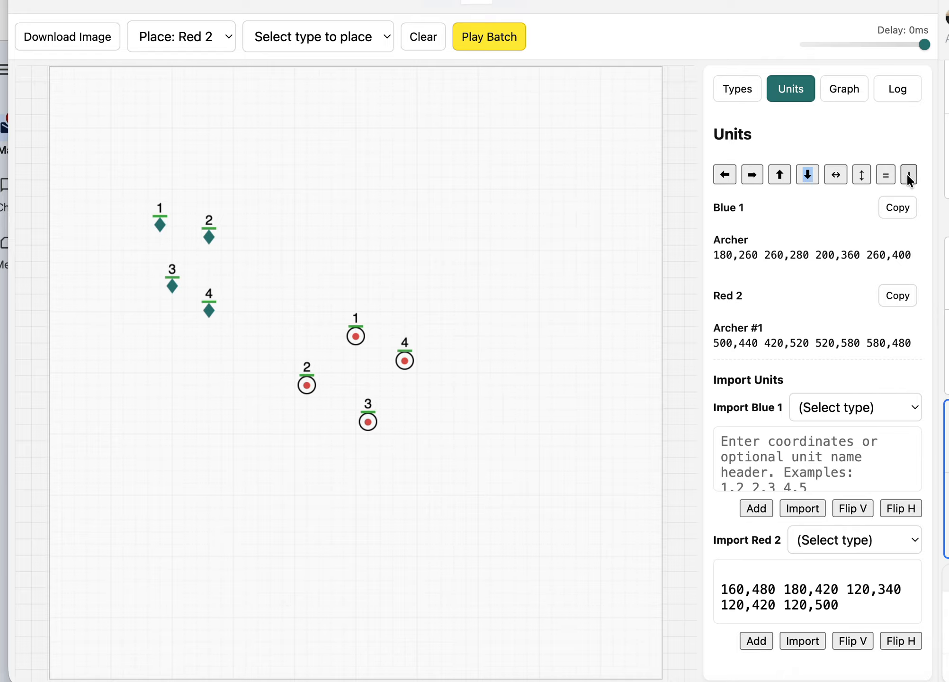
drag(401, 363, 545, 269)
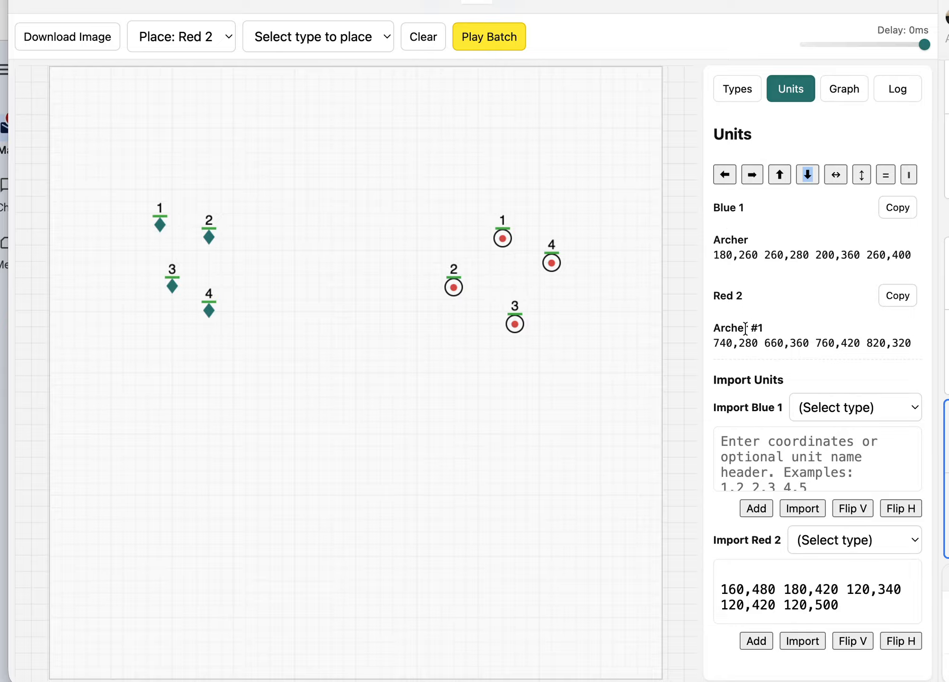
drag(557, 265, 528, 261)
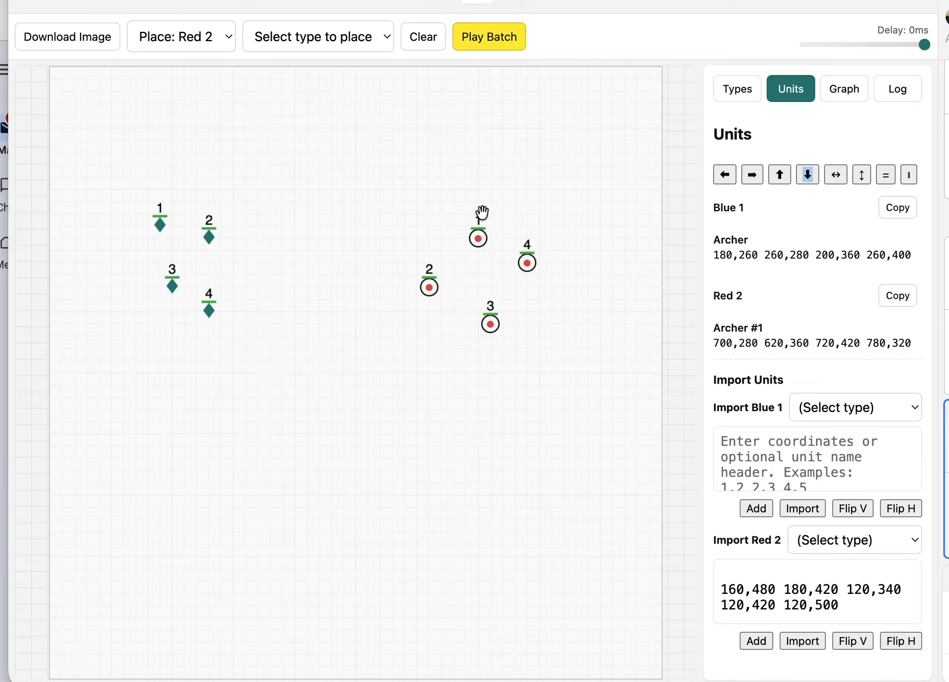
- Copy the Blue 1 Archer unit list and paste it into the blue import field
click(898, 211)
click(737, 445)
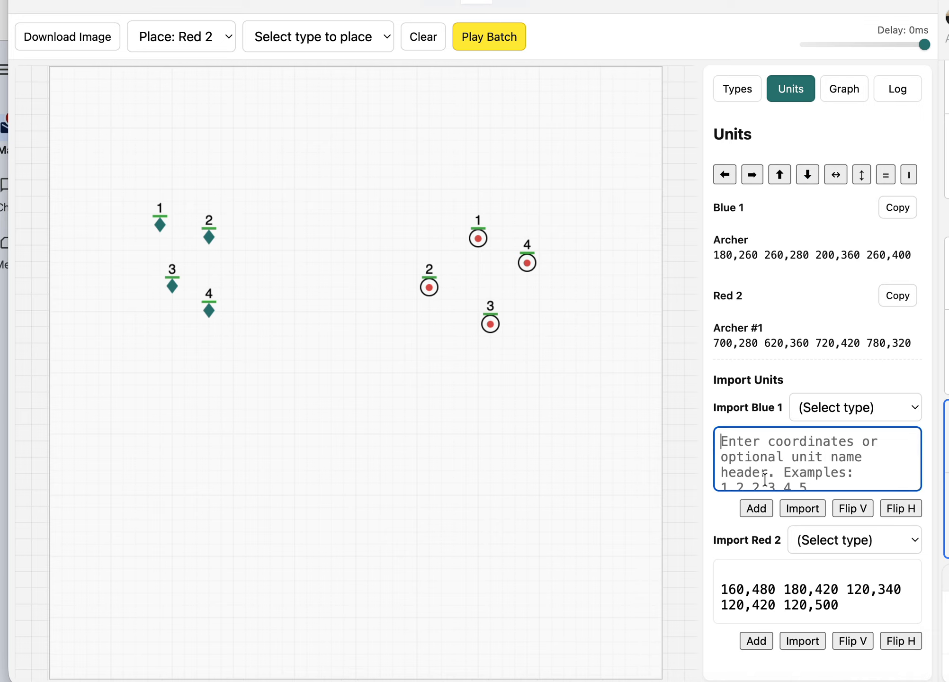
key(super+v)
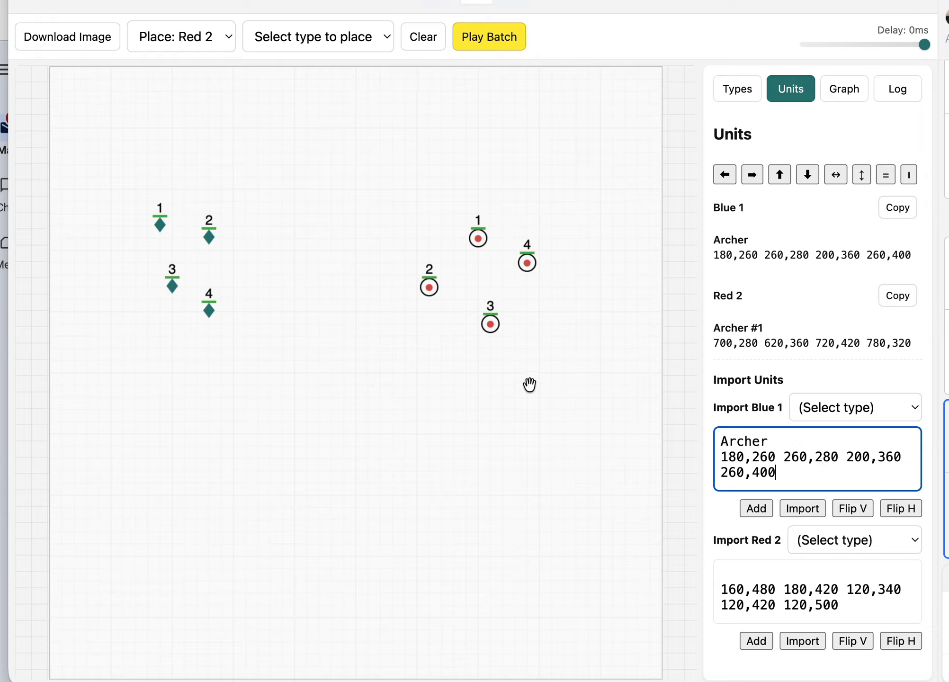
- Remove all four blue units from the field and import the blue Archer coordinates flipped horizontally
drag(131, 194, 289, 411)
drag(208, 308, 32, 345)
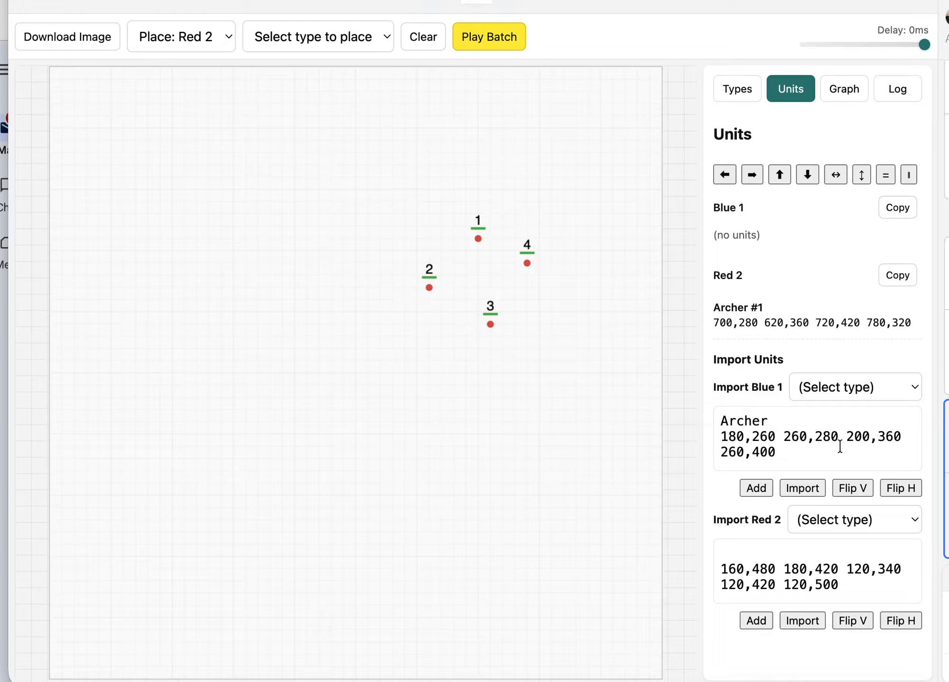
click(899, 490)
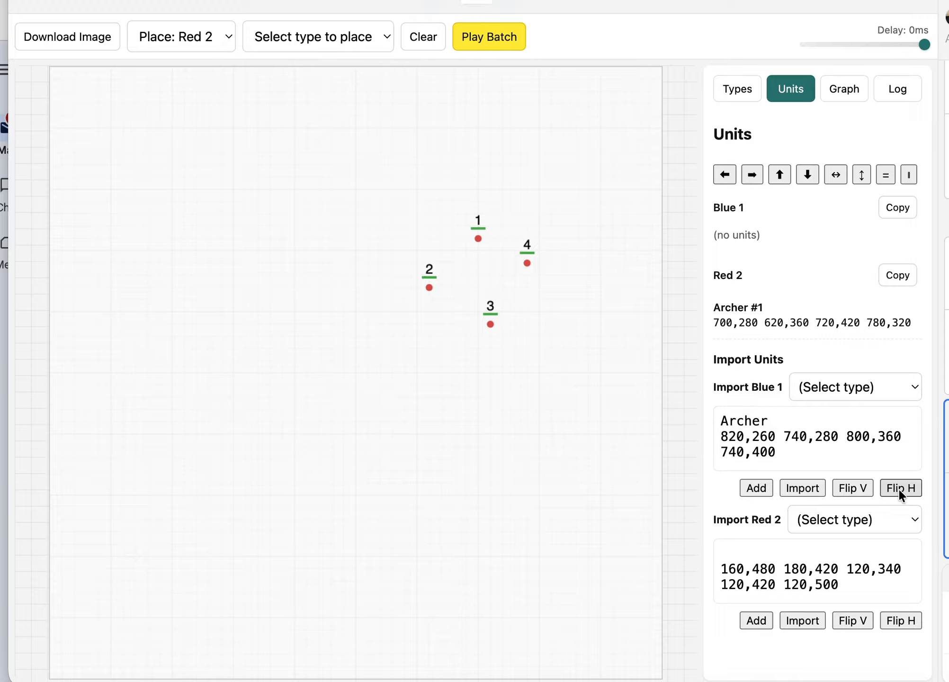
click(802, 492)
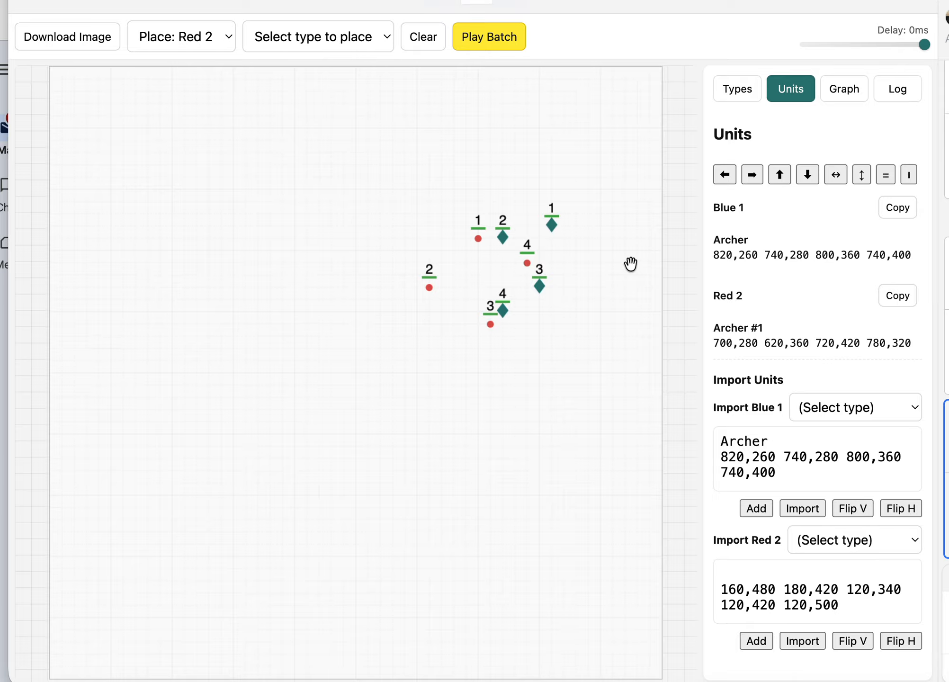
- Flip the blue import coordinates horizontally, vertically and horizontally again, adding the Archers to the field after each flip
click(902, 508)
click(753, 509)
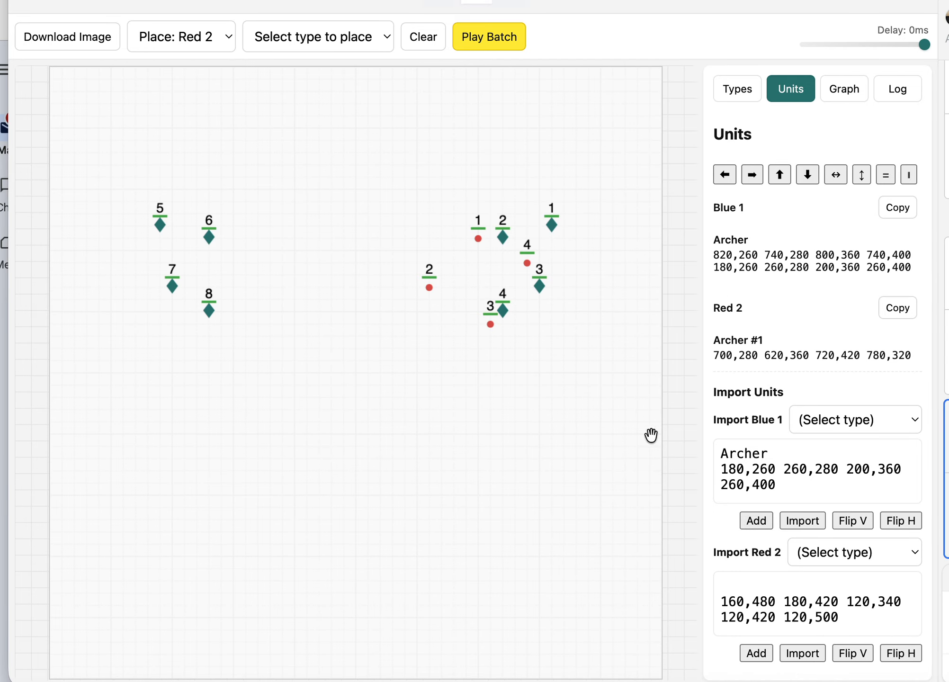
click(851, 521)
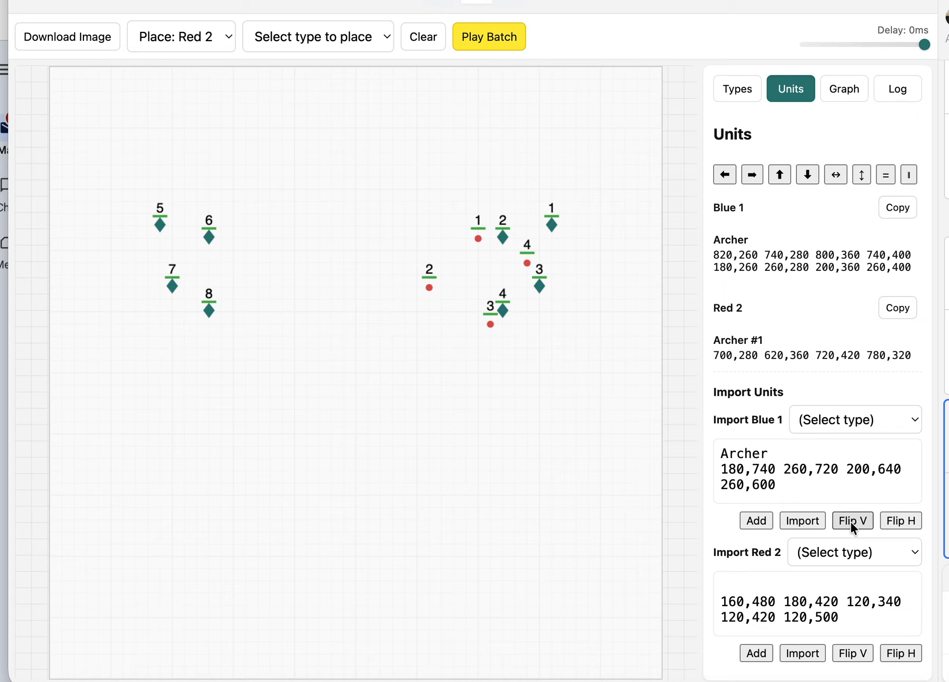
click(757, 521)
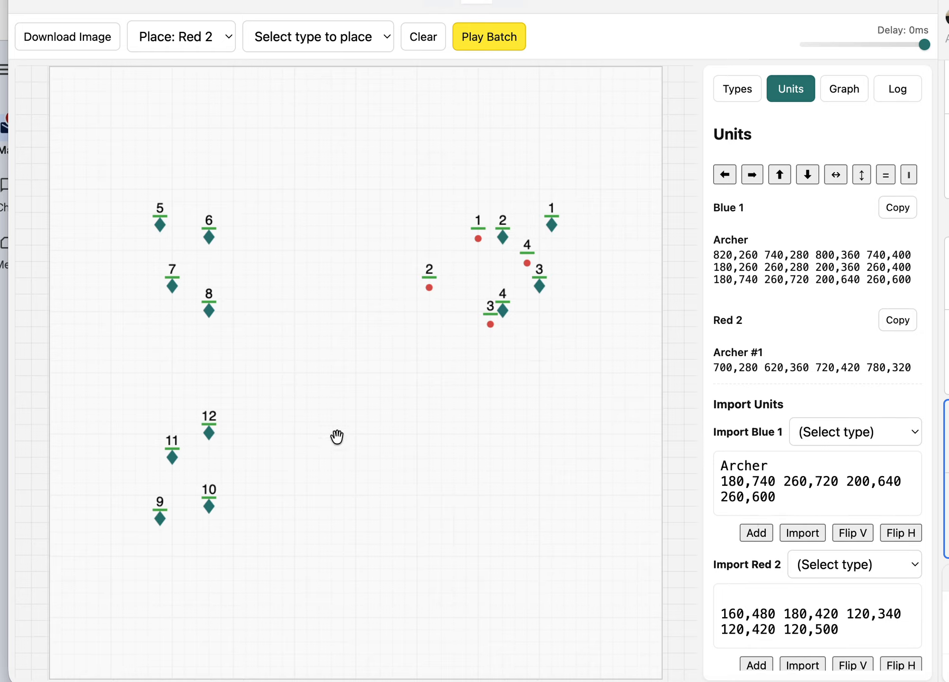
click(883, 536)
click(762, 534)
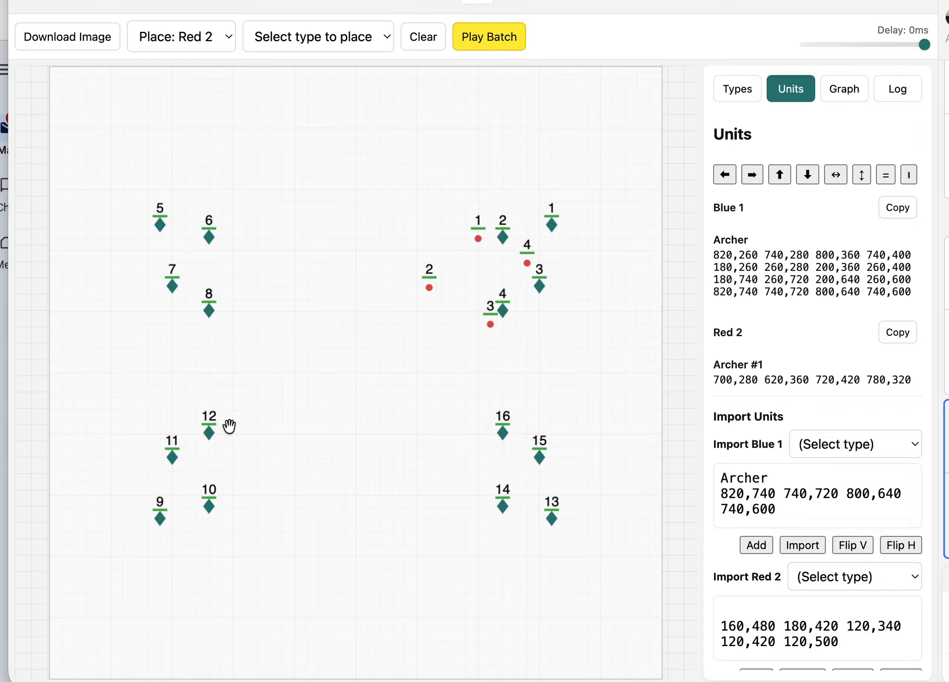
- Remove blue units 9 to 16 and 1 to 4 from the field, and select the four remaining blue units
drag(114, 389, 594, 620)
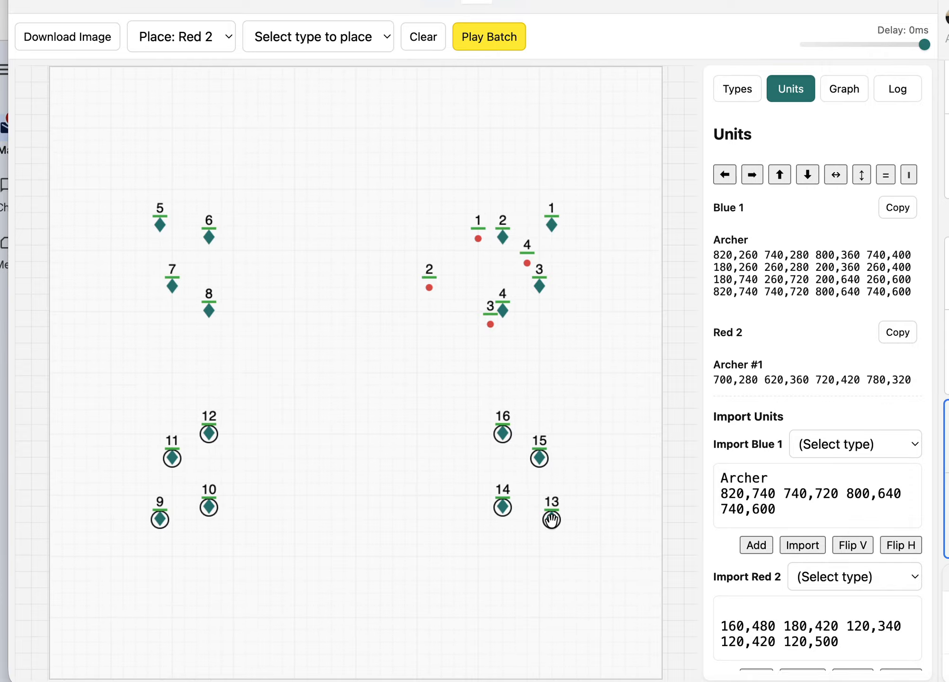
drag(551, 519, 43, 488)
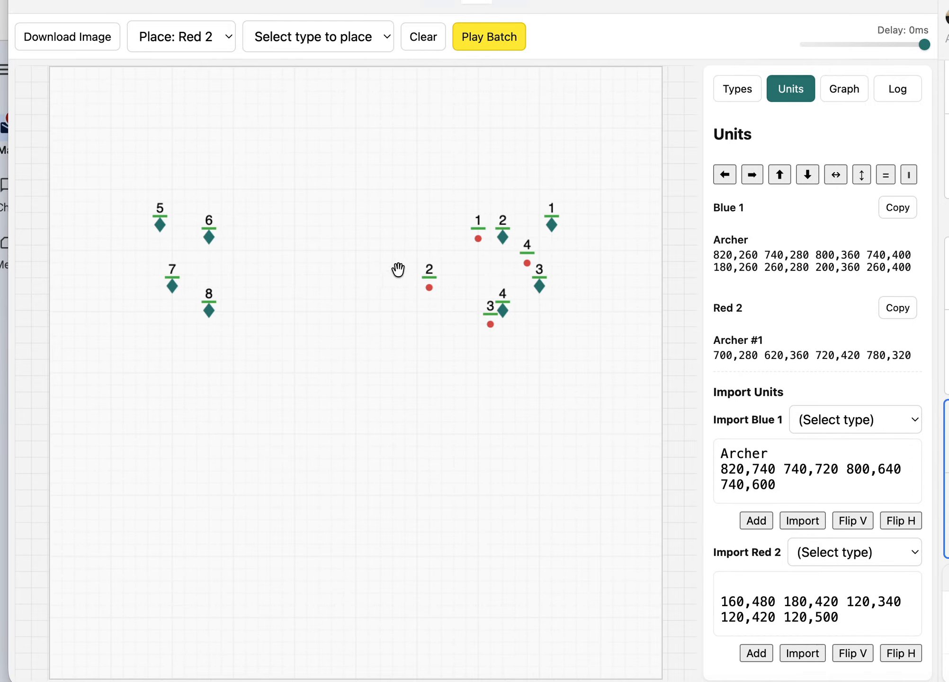
drag(502, 235, 680, 189)
drag(502, 310, 668, 310)
drag(539, 283, 701, 307)
drag(553, 229, 697, 282)
drag(95, 185, 308, 373)
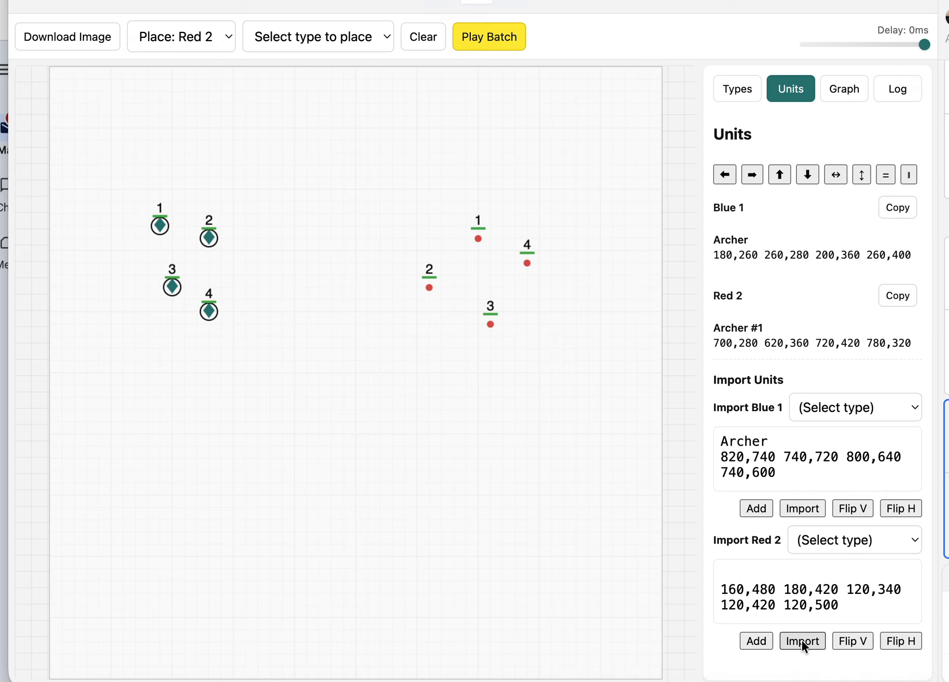
- Import the Red 2 coordinates, flip them horizontally and add them, and flip them vertically and add them again
click(816, 637)
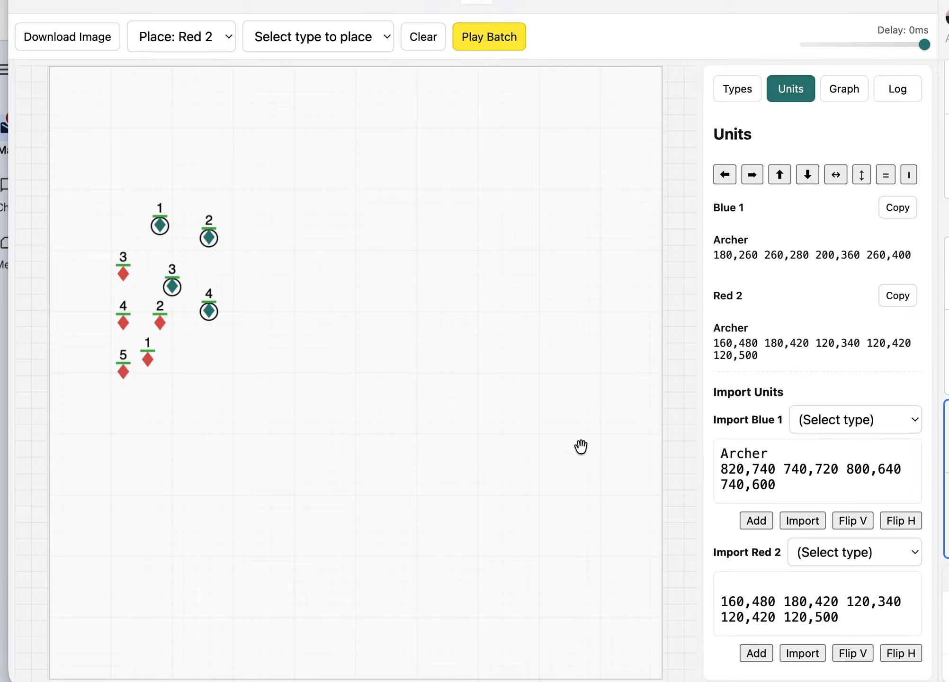
click(902, 653)
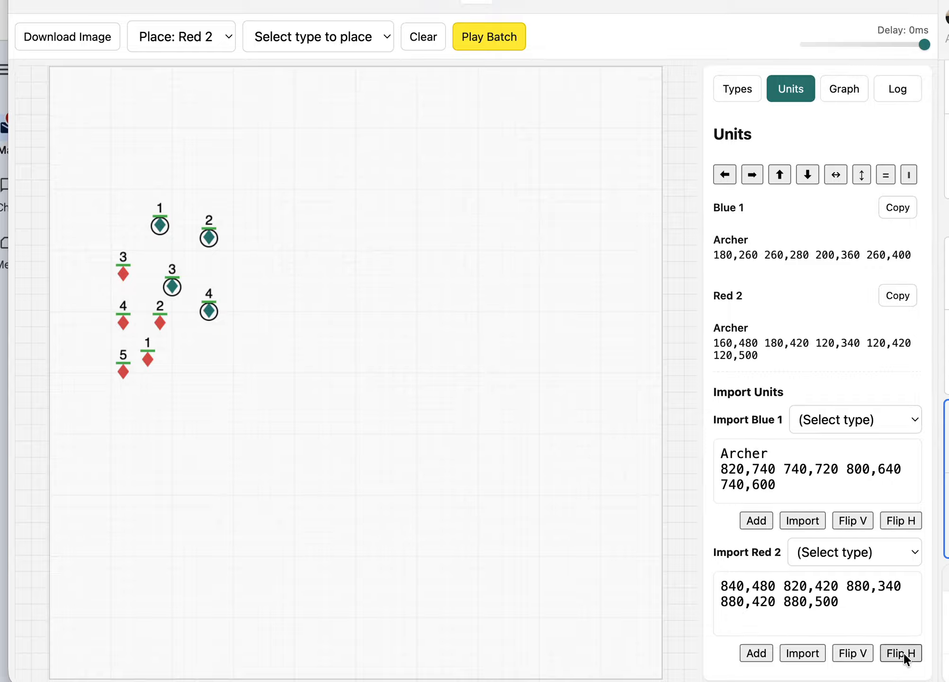
click(757, 657)
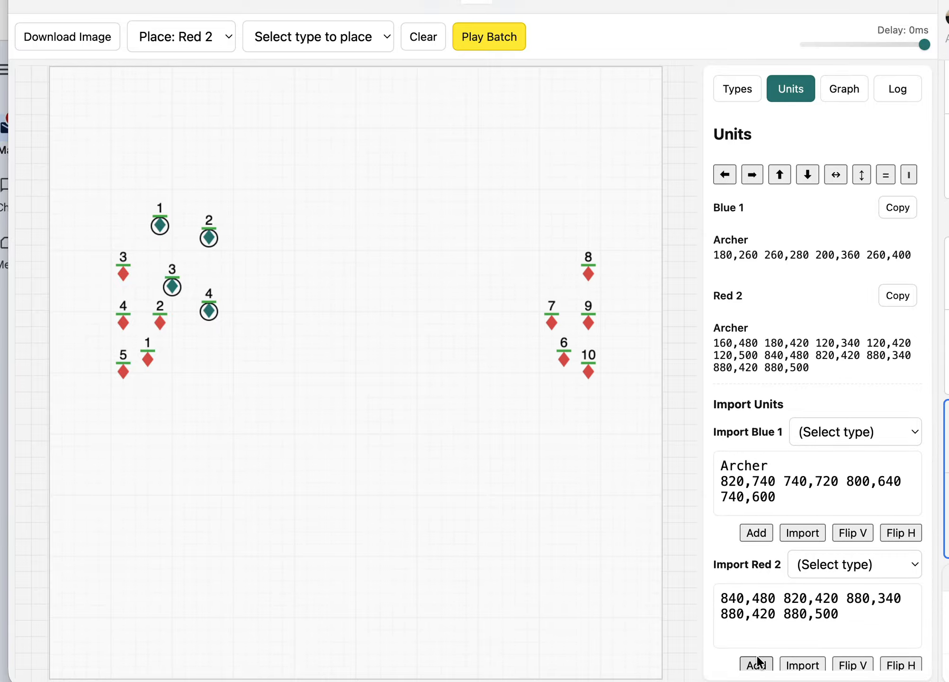
click(851, 666)
click(756, 665)
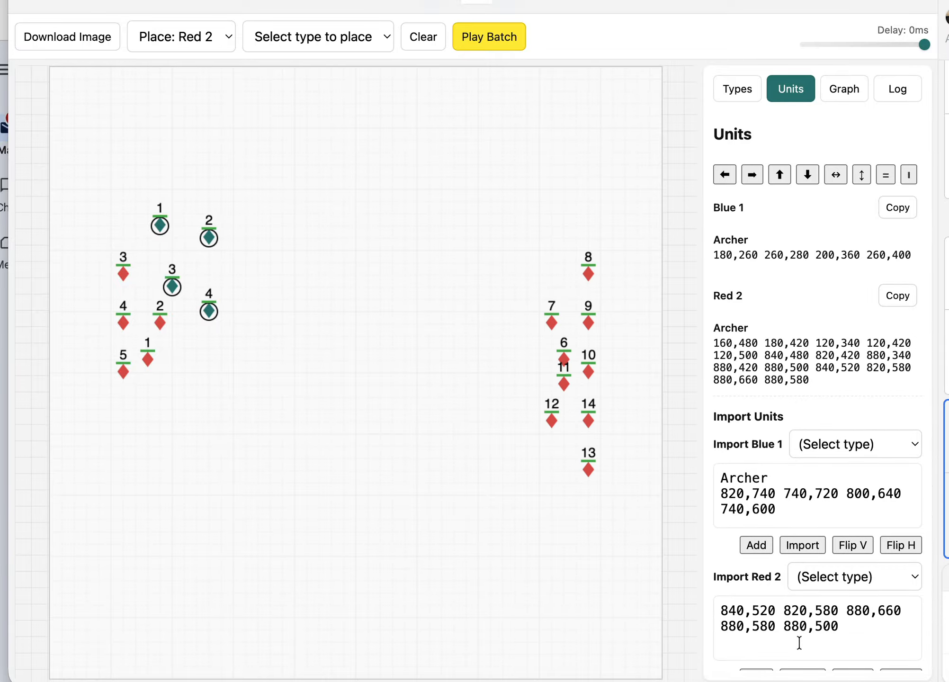
- Flip the red import coordinates horizontally and replace all Red 2 units by importing them
scroll(808, 637, down, 1)
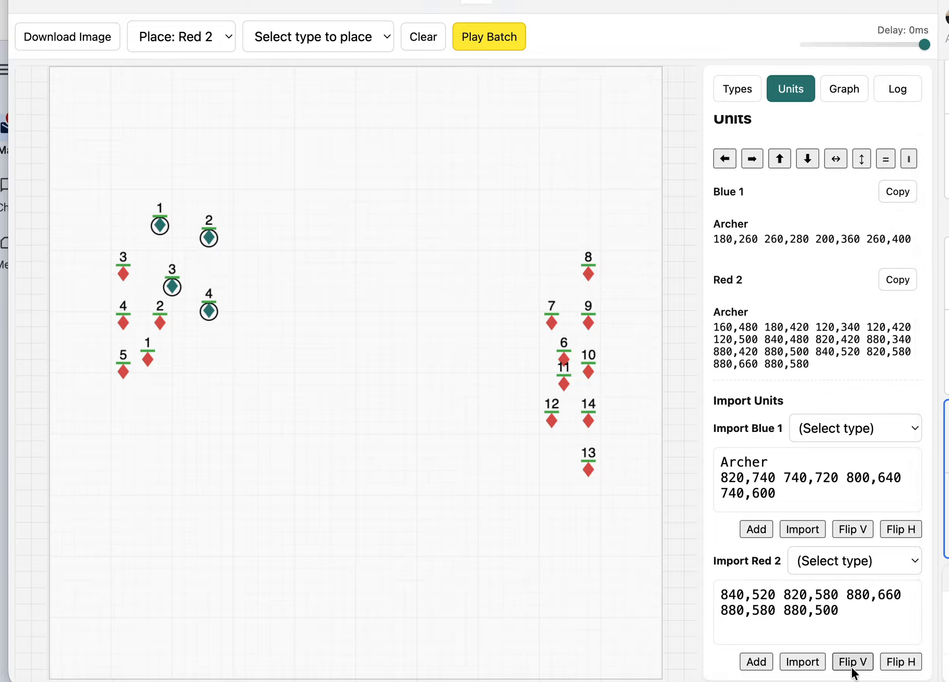
click(898, 663)
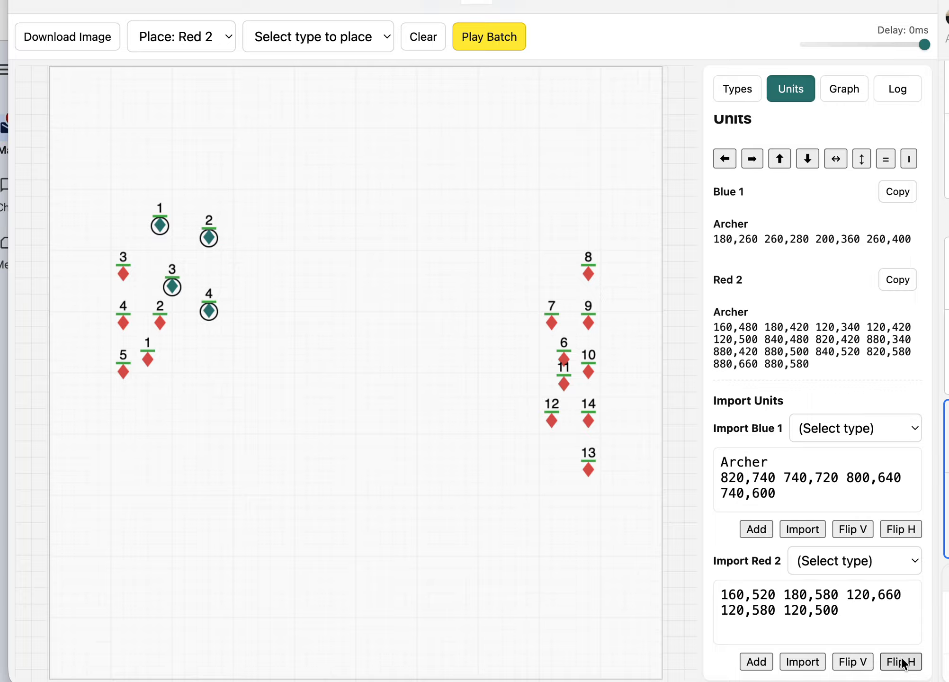
click(801, 662)
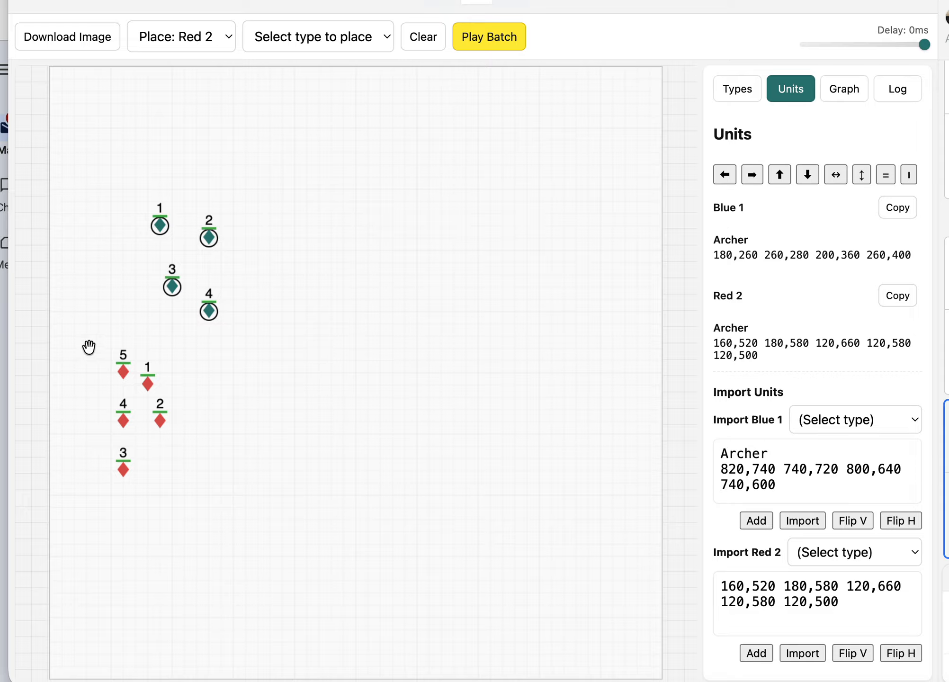
- Move the five red units across the field so red unit 1 sits at 820,280, and deselect them
drag(87, 336, 183, 503)
drag(160, 421, 564, 274)
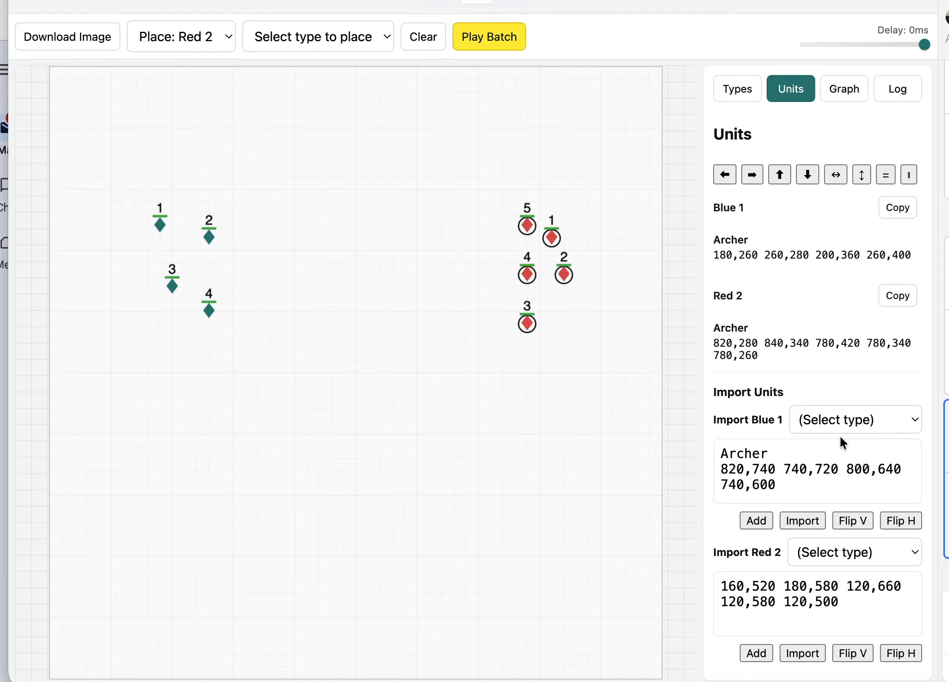
click(592, 469)
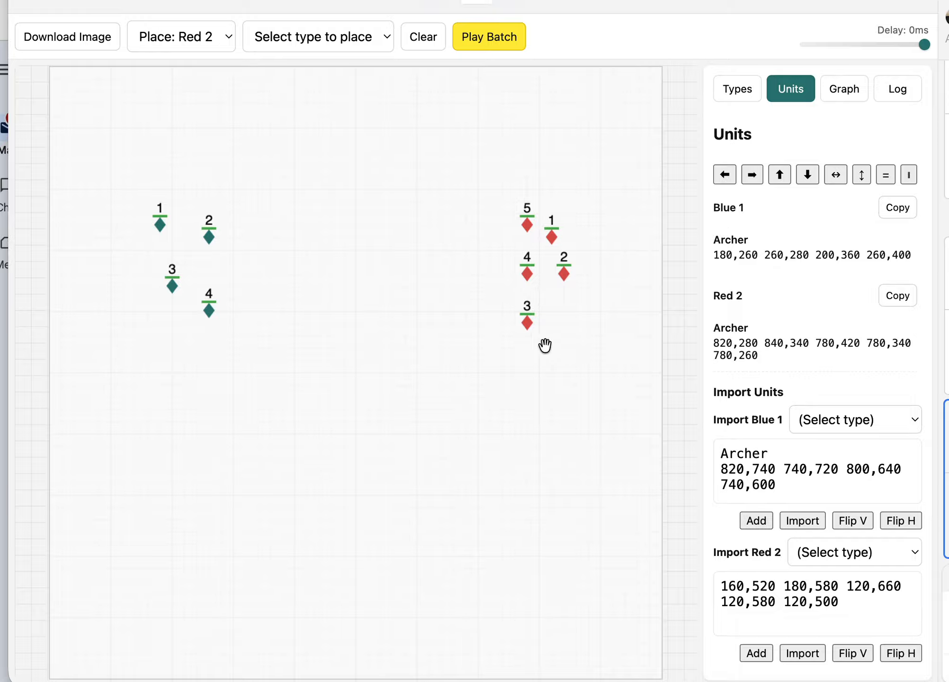
- Select all five red units and remove them from the field
drag(462, 161, 658, 443)
drag(563, 283, 689, 339)
drag(581, 210, 658, 435)
key(Delete)
- Add the five units from the red import coordinates without choosing a type, and remove them from the field
click(800, 553)
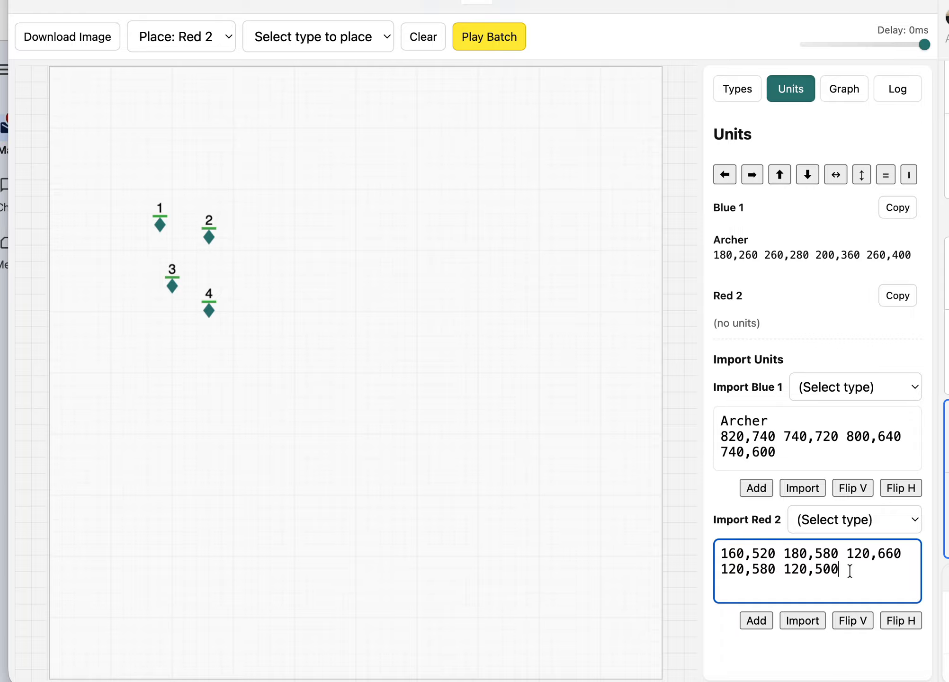
click(852, 519)
click(839, 531)
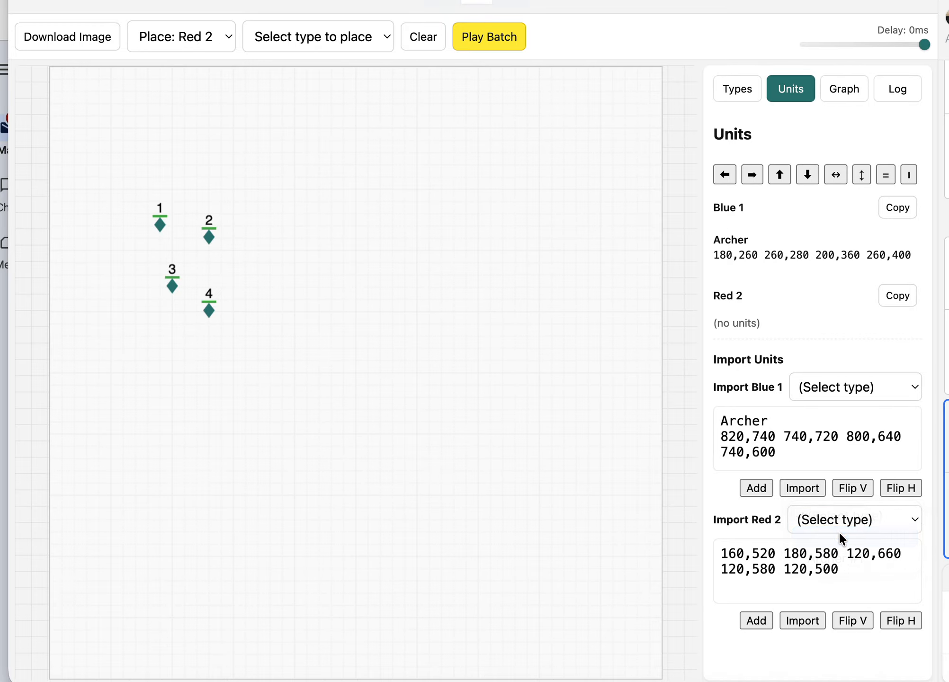
click(764, 619)
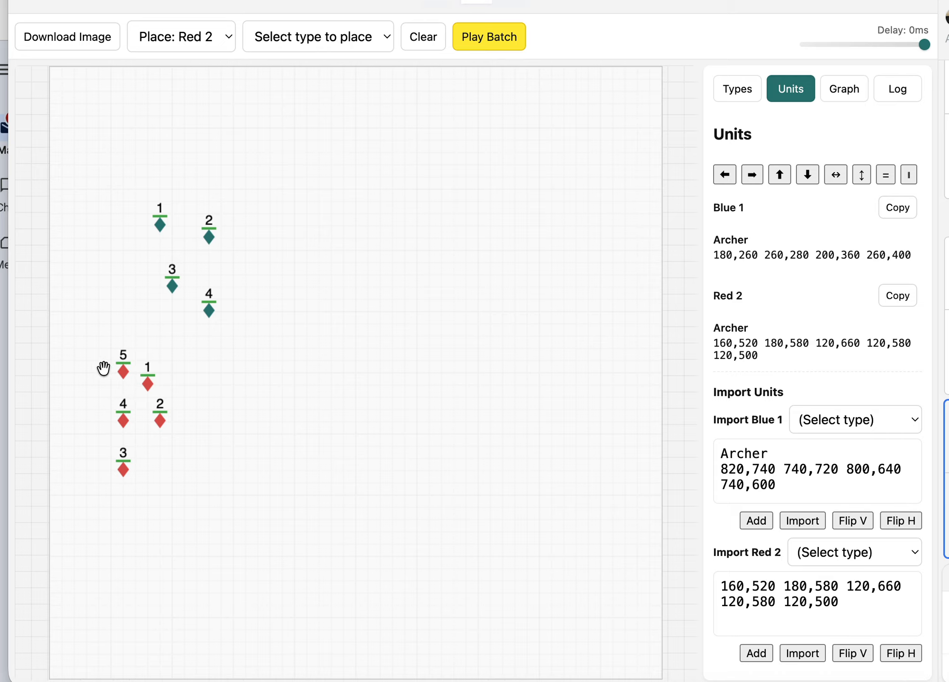
drag(87, 352, 221, 550)
drag(159, 416, 827, 512)
- Choose Archer as the red import type, flip the coordinates horizontally, and add the units to the field
click(827, 513)
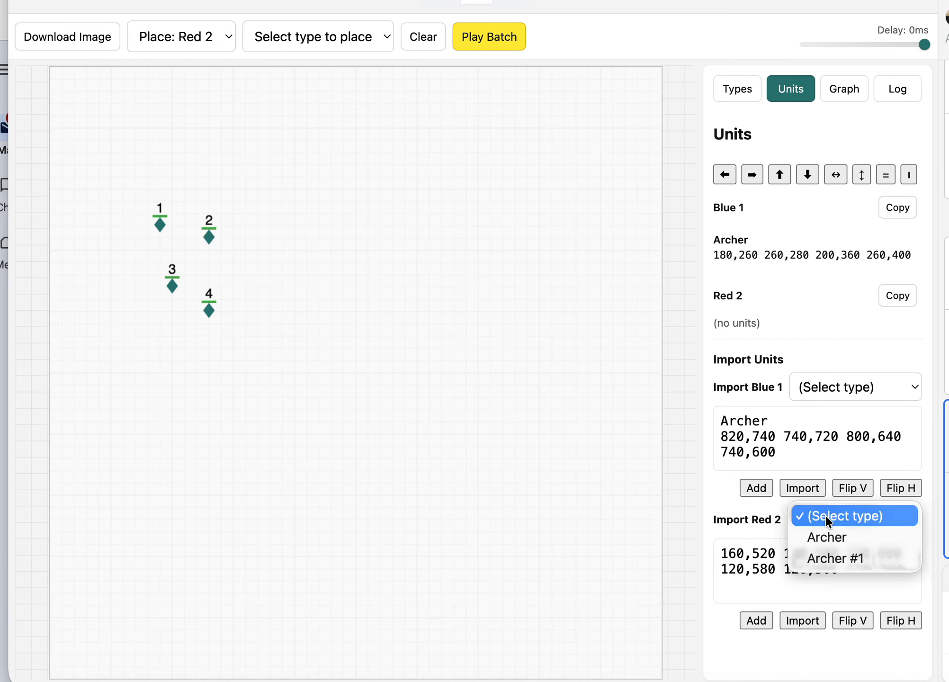
click(835, 537)
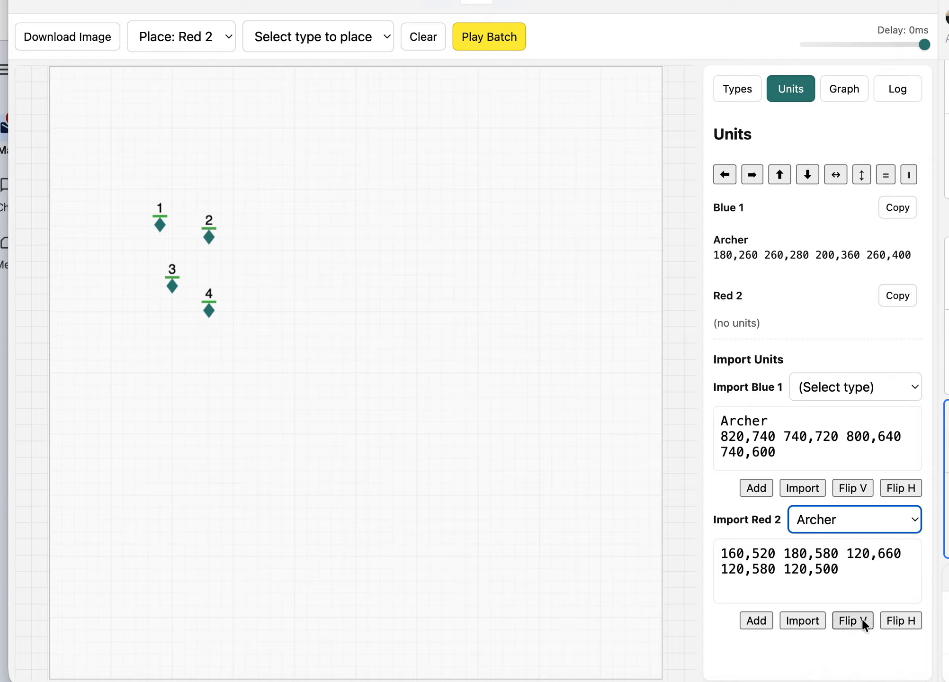
click(900, 622)
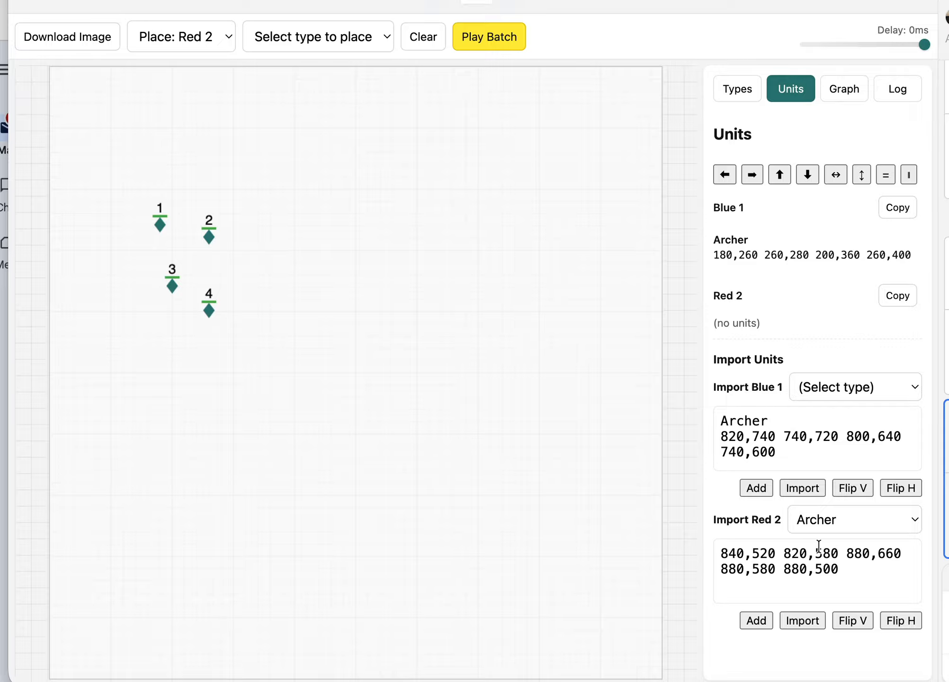
click(757, 621)
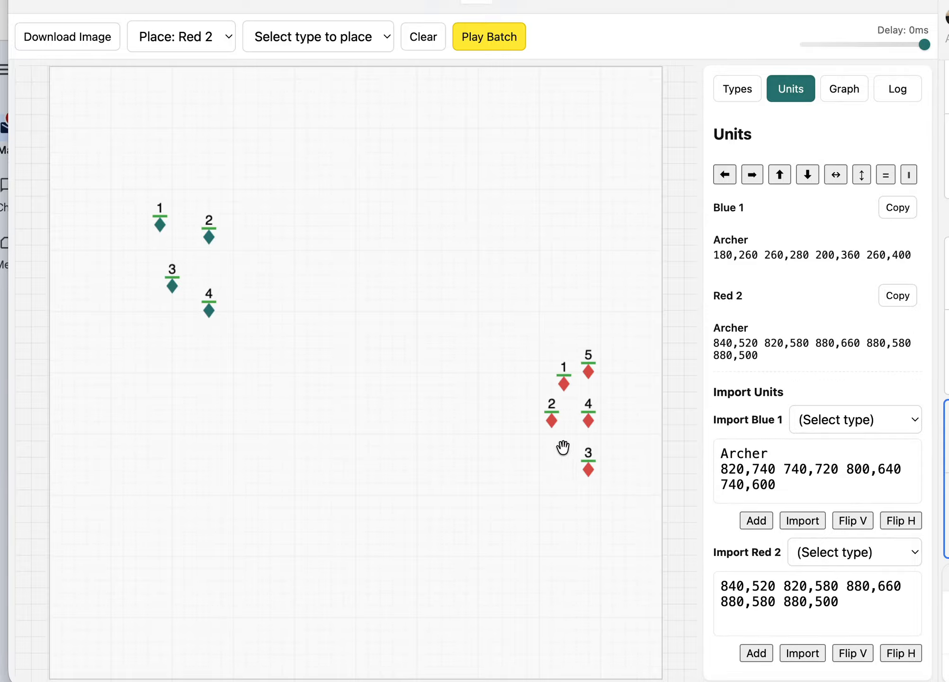
- Flip the red import coordinates horizontally and add them to the field as Archer #1 units
click(912, 656)
click(843, 553)
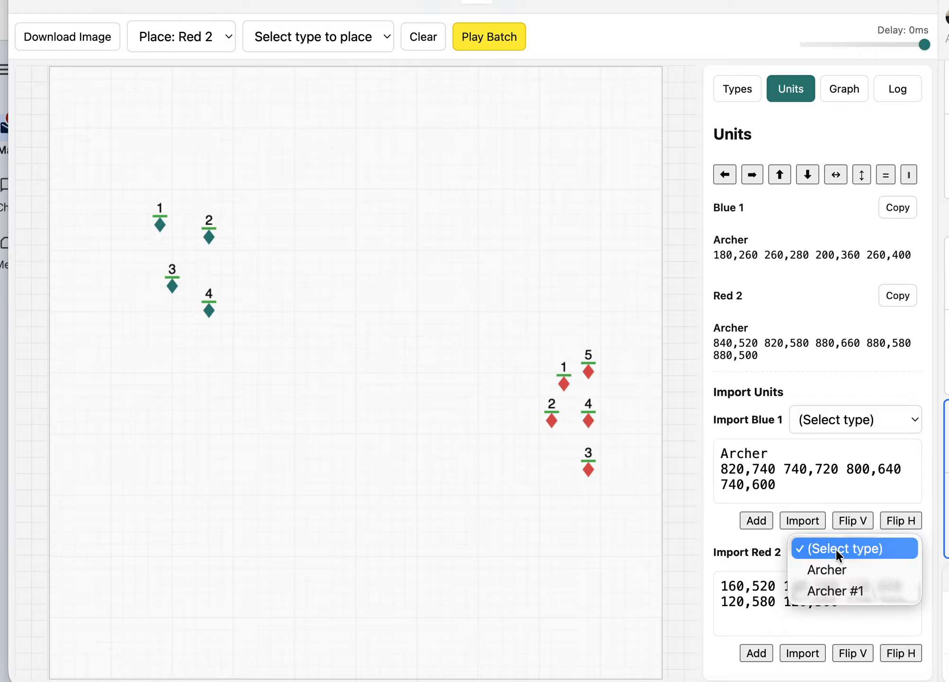
click(837, 591)
click(765, 654)
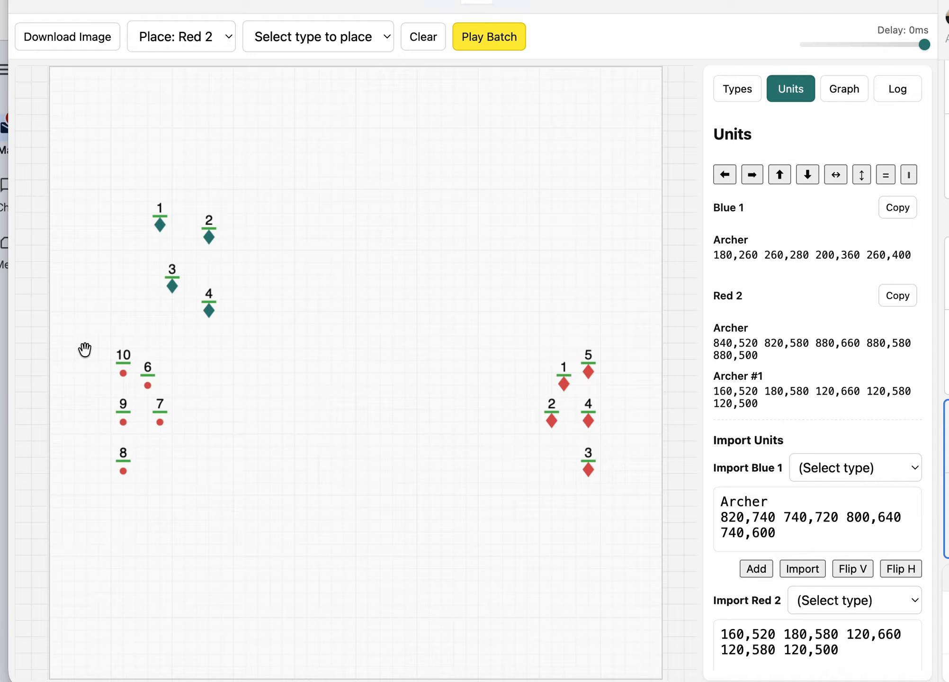
- Remove both groups of red units from the field, the five Archers and the five Archer #1 units
drag(85, 349, 184, 498)
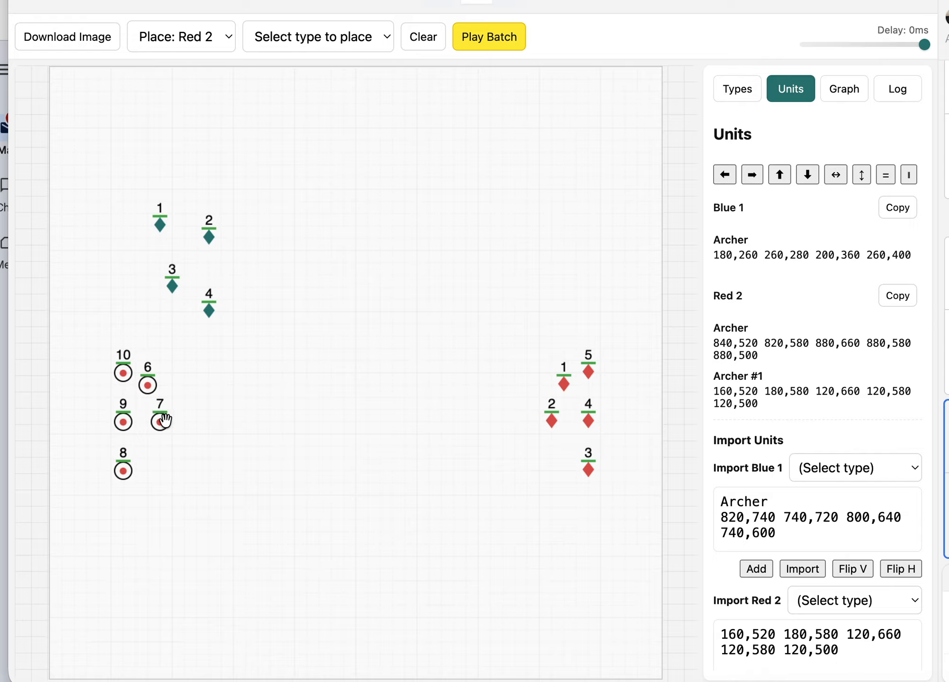
drag(165, 423, 511, 197)
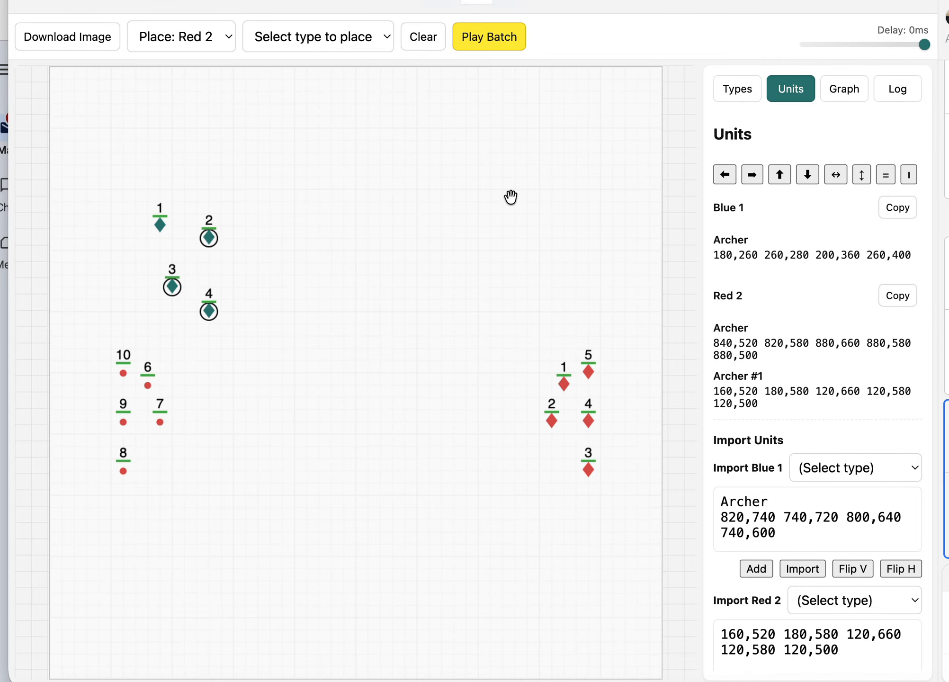
click(523, 328)
drag(523, 328, 653, 553)
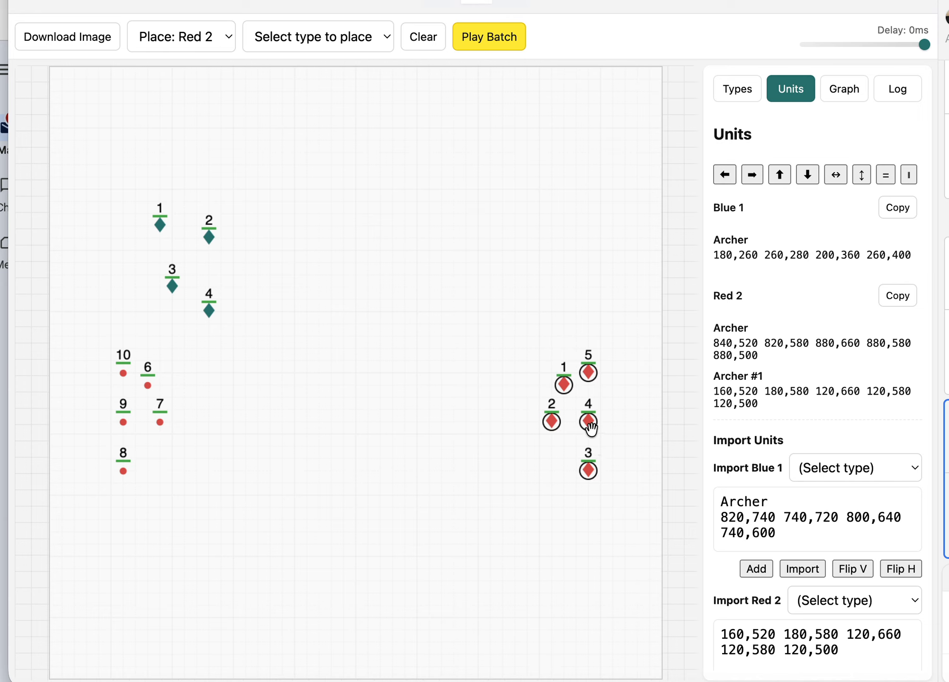
drag(590, 424, 721, 453)
drag(72, 336, 212, 549)
drag(159, 422, 849, 365)
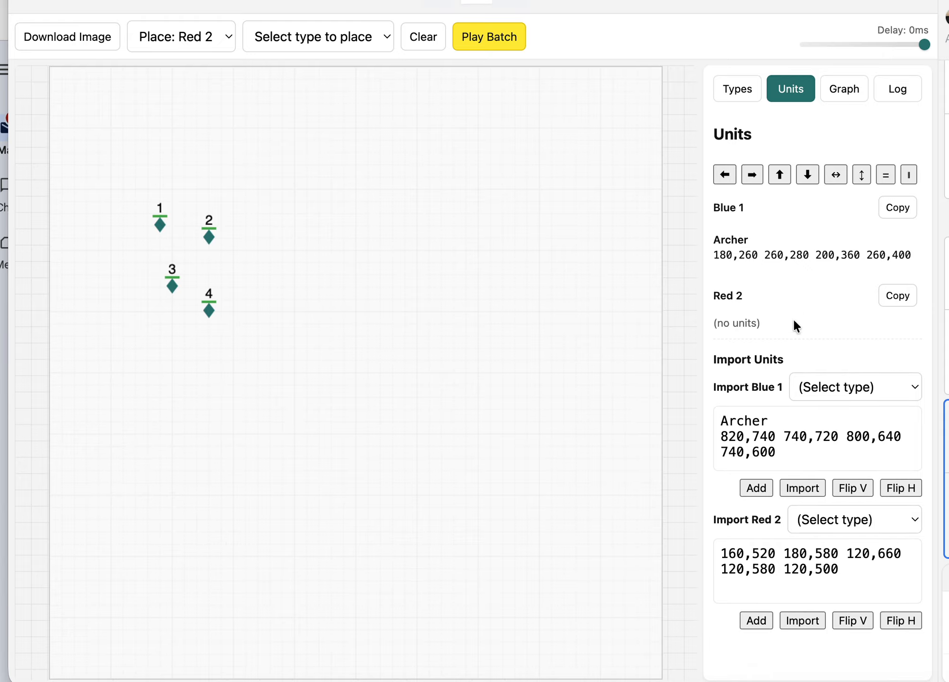
- Insert the type line "Archer" above the red import coordinates and add the five units to the field
click(726, 552)
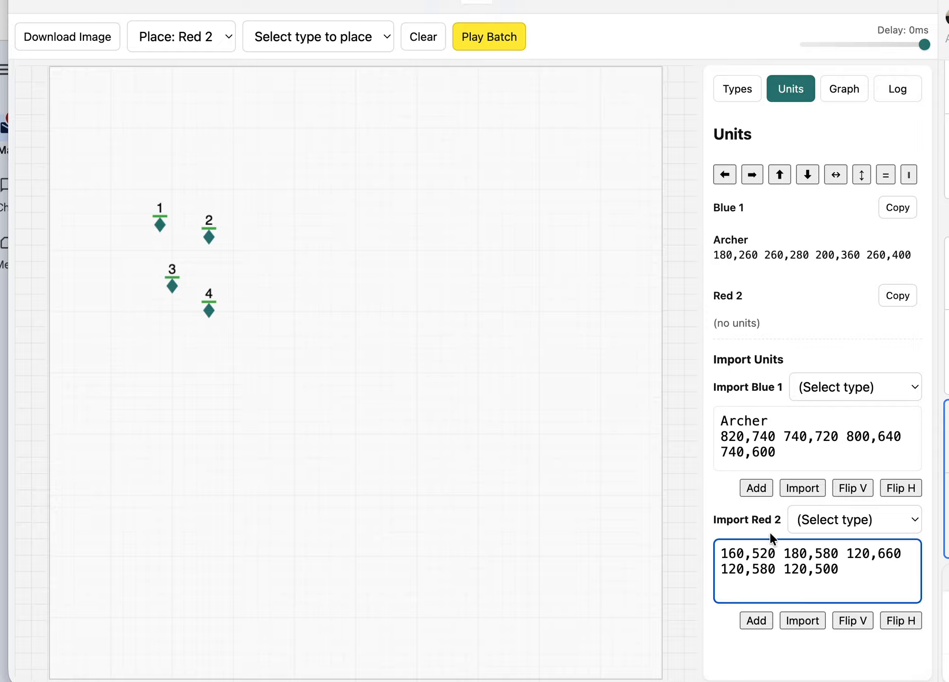
key(Return)
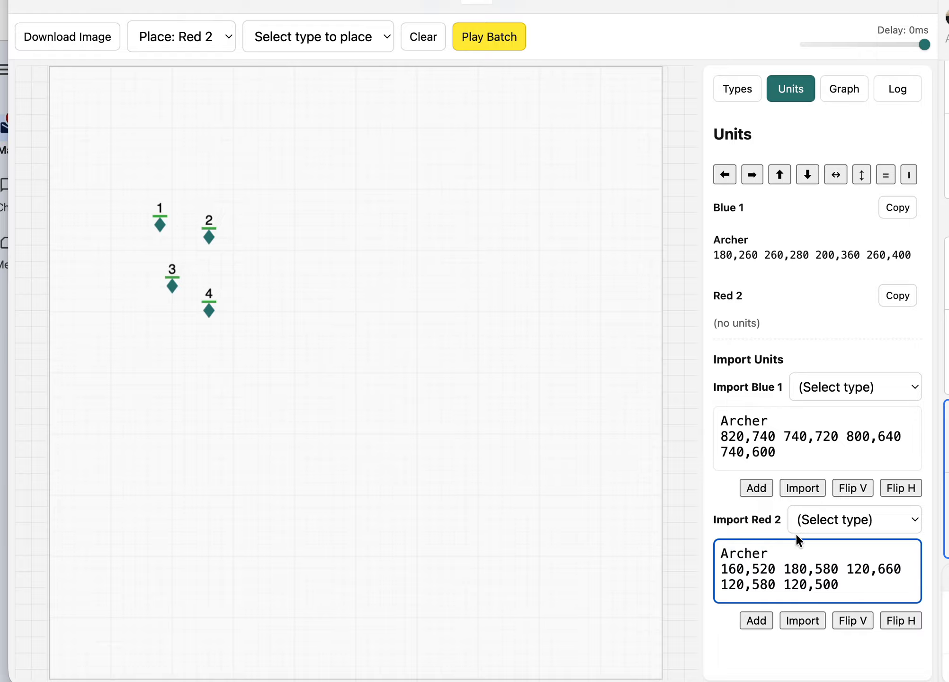
click(754, 621)
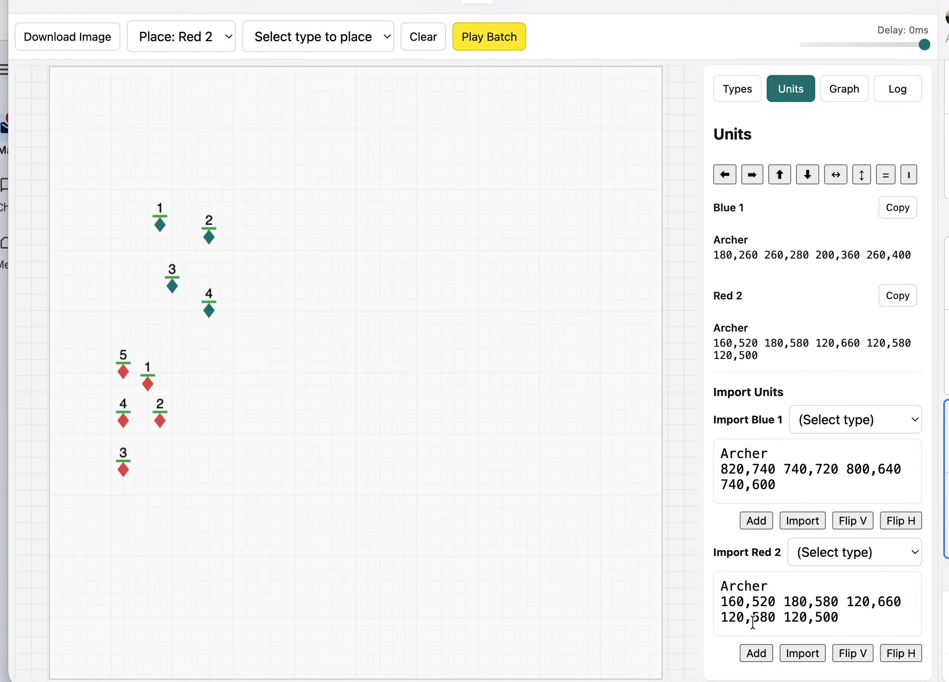
- Change the red import's type line to "Archer #1", flip the coordinates horizontally, and add the units to the field
click(804, 590)
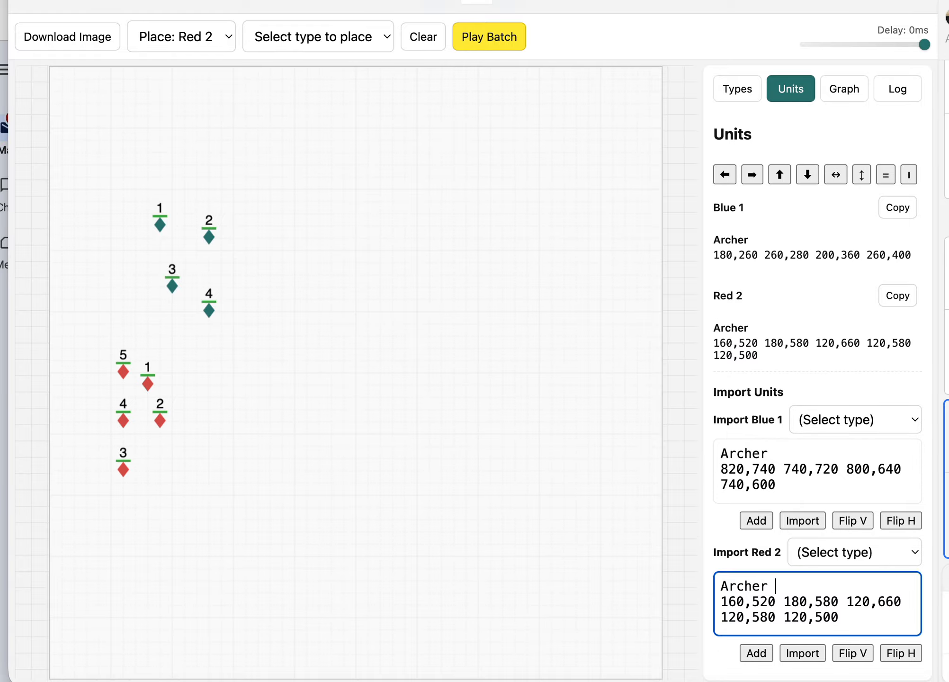
text(#1)
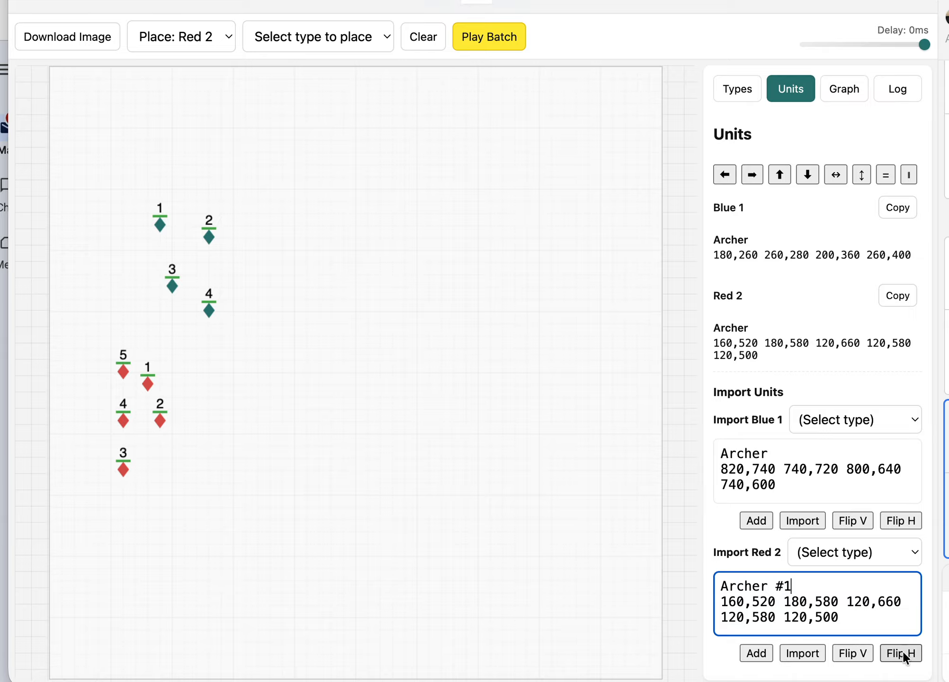
click(903, 654)
click(755, 654)
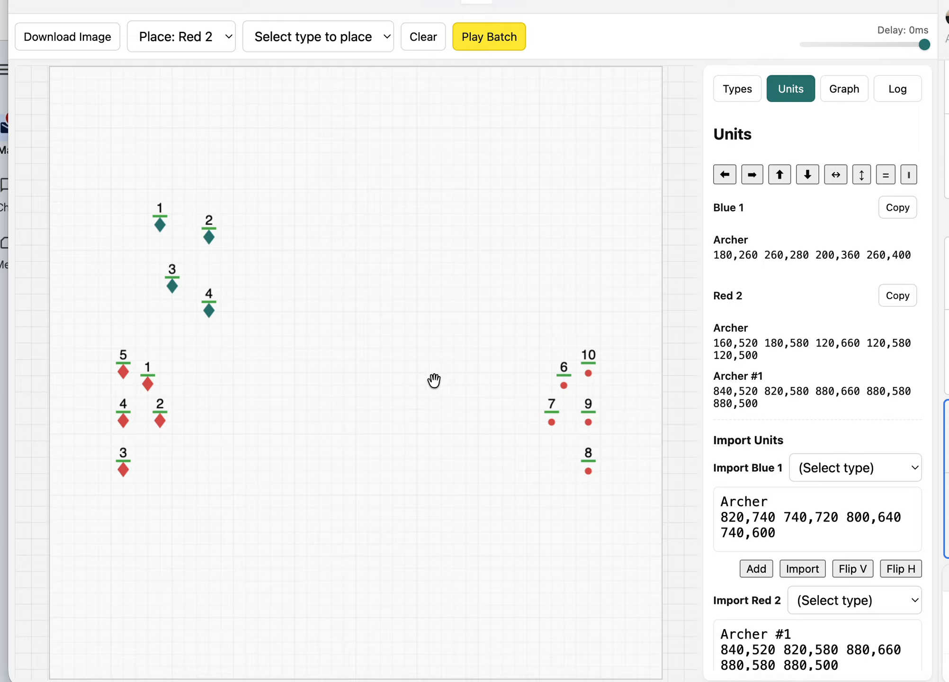
- Remove the five Archer #1 units from the field and move the five red Archers opposite the blue units, between 740,260 and 800,420
drag(424, 314, 616, 544)
drag(594, 432, 763, 502)
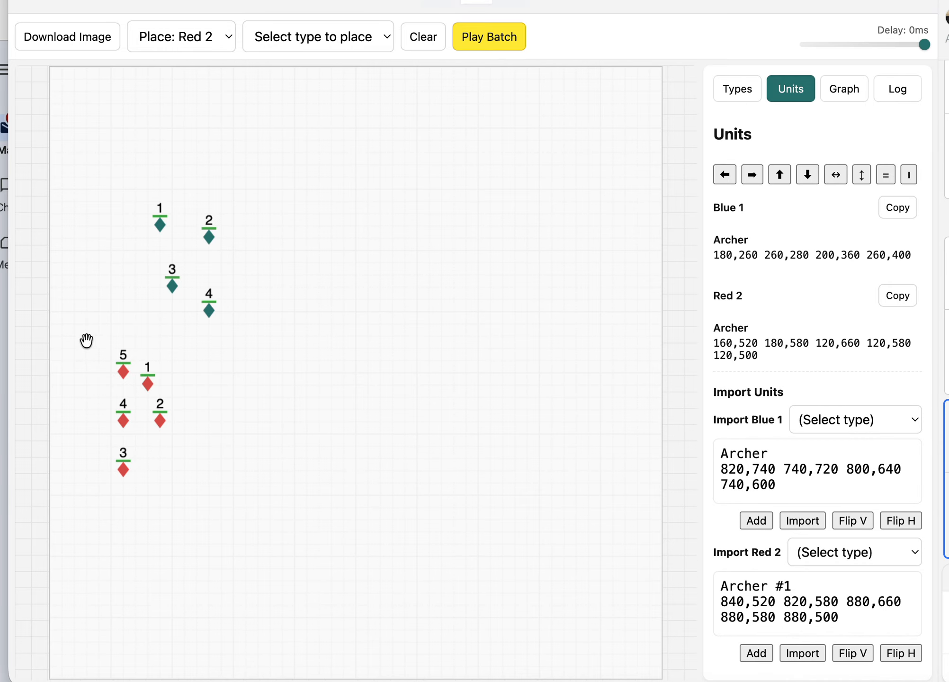
drag(88, 341, 210, 520)
drag(160, 421, 547, 268)
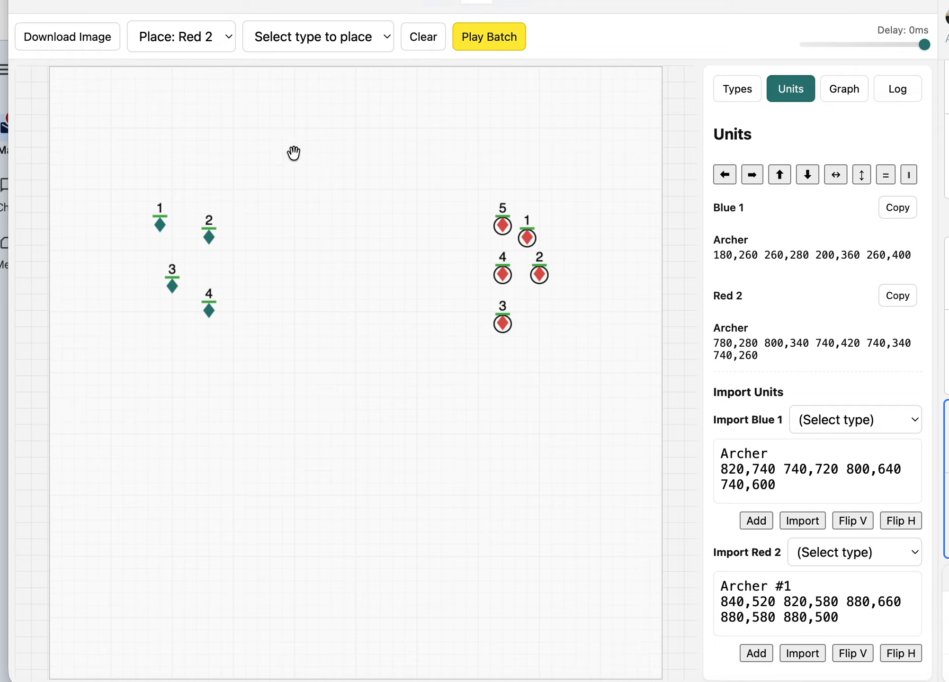
- Reassign the five selected units to Blue 1 and back to Red 2
click(193, 37)
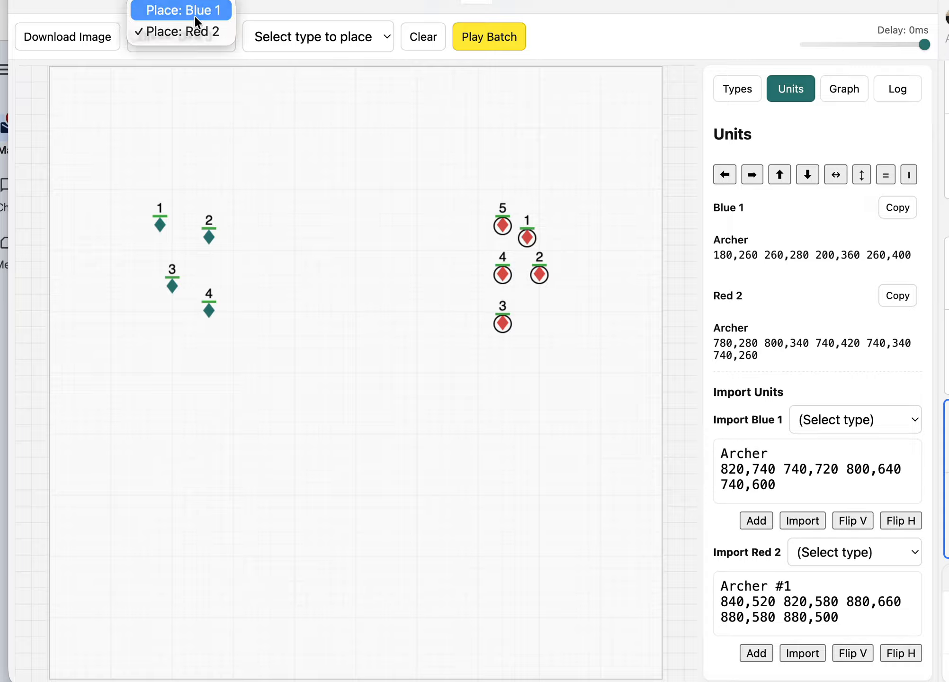
click(194, 15)
click(191, 36)
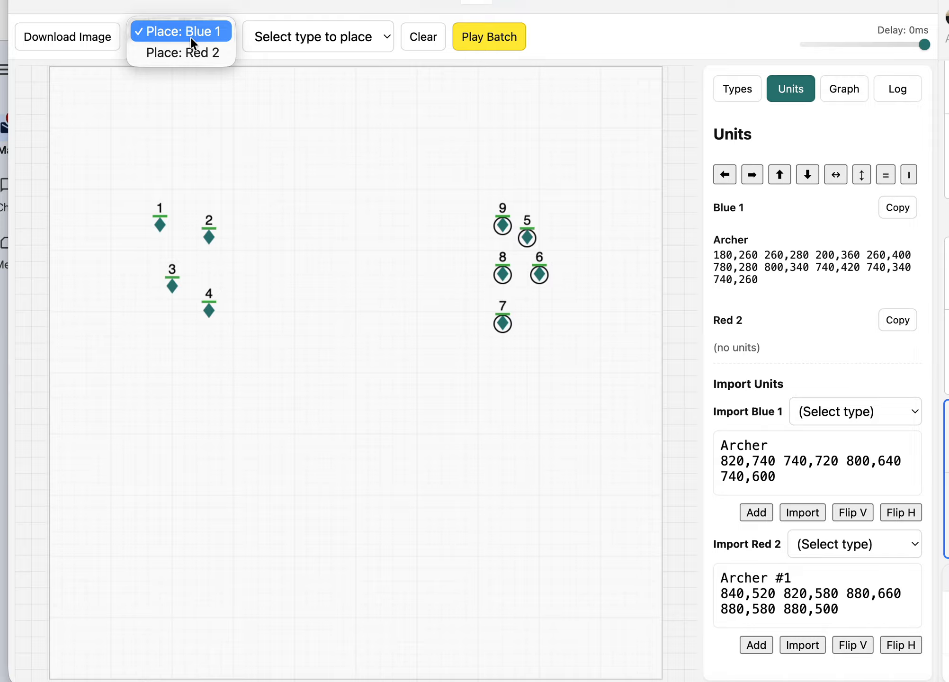
click(190, 51)
- Change the selected red units' type to Archer #1 and place one more Archer #1 unit at 800,400
click(302, 35)
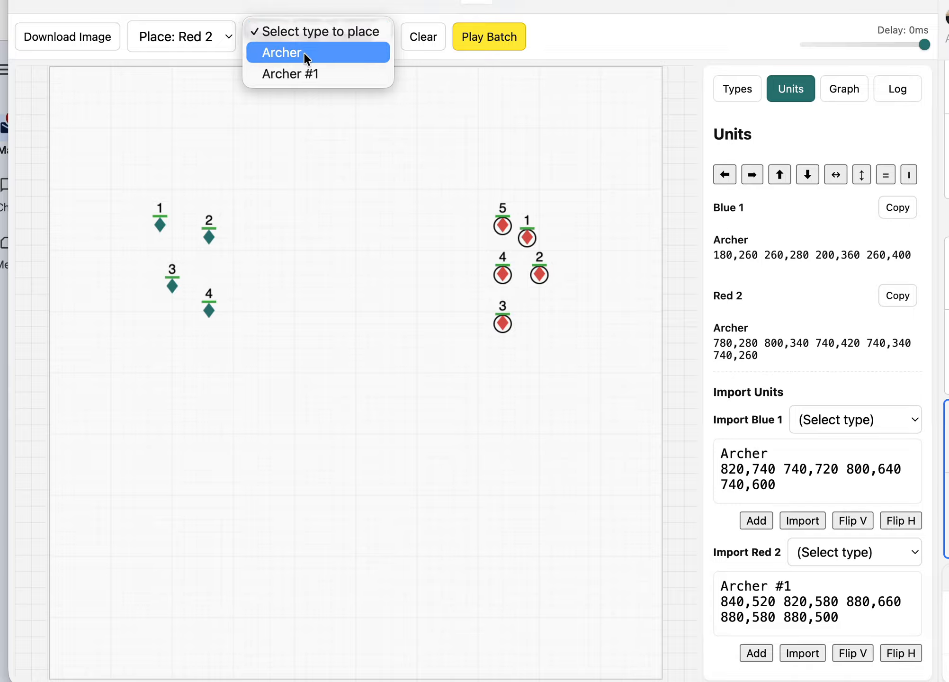
click(304, 70)
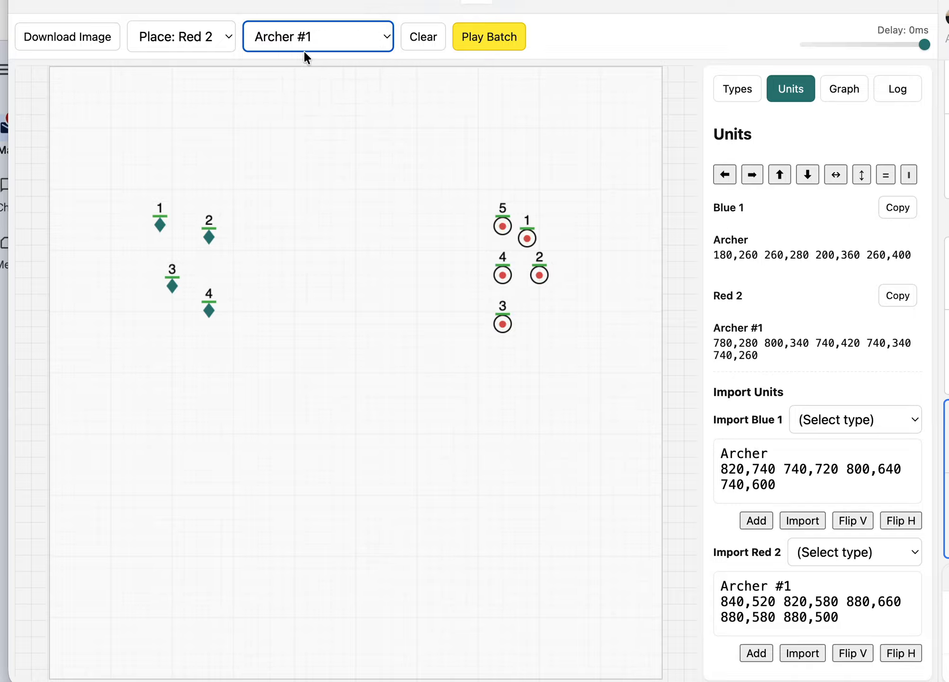
click(380, 176)
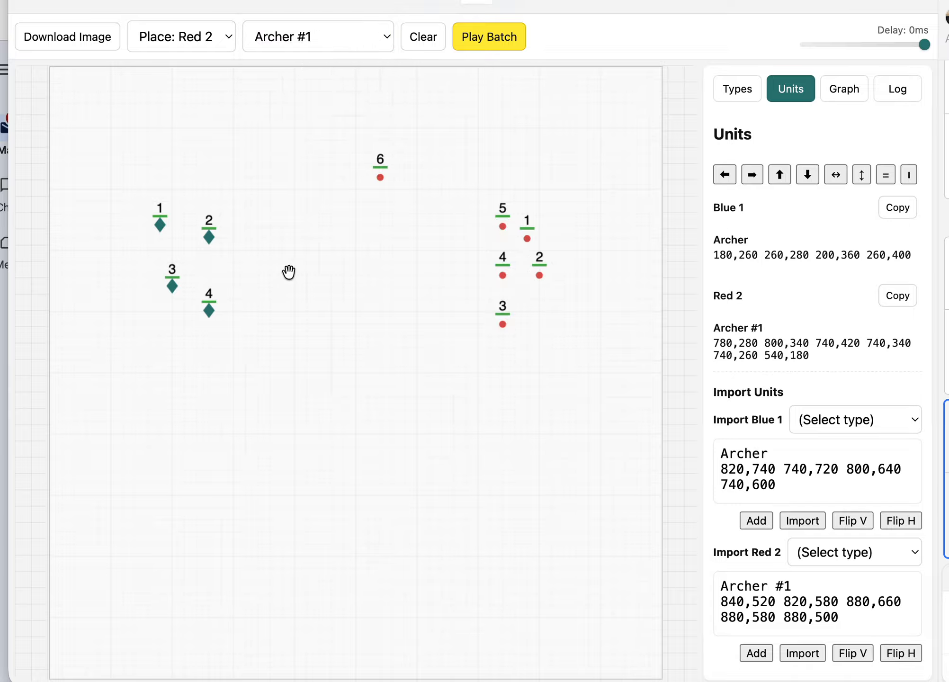
drag(381, 177, 539, 312)
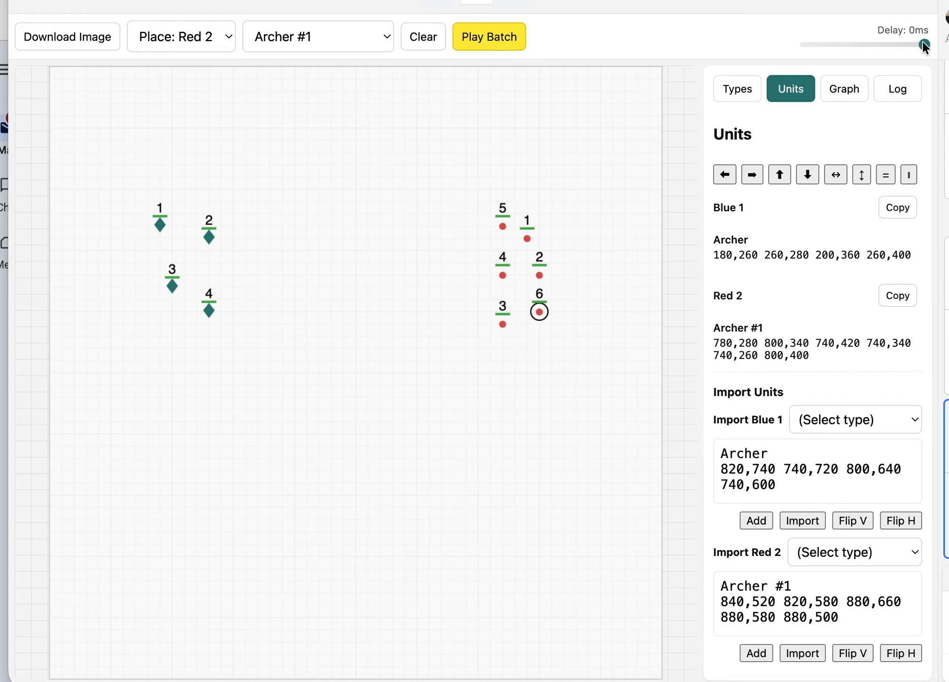
- Play the batch Block12_1 with 2 repeats at a 300 ms delay, and reduce the delay to 0 ms during playback
drag(924, 44, 769, 60)
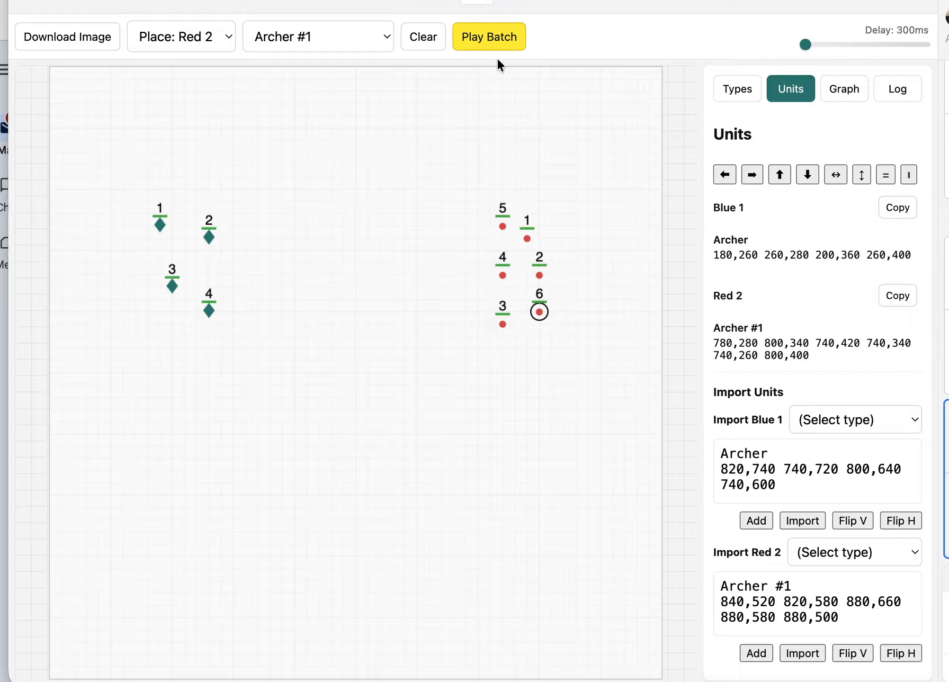
click(498, 38)
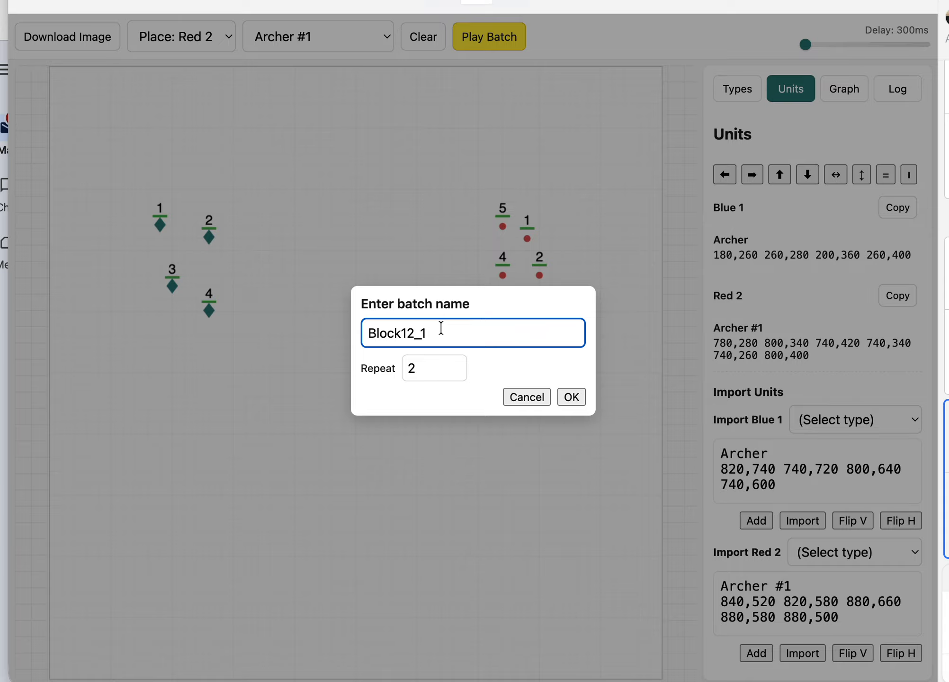
click(429, 368)
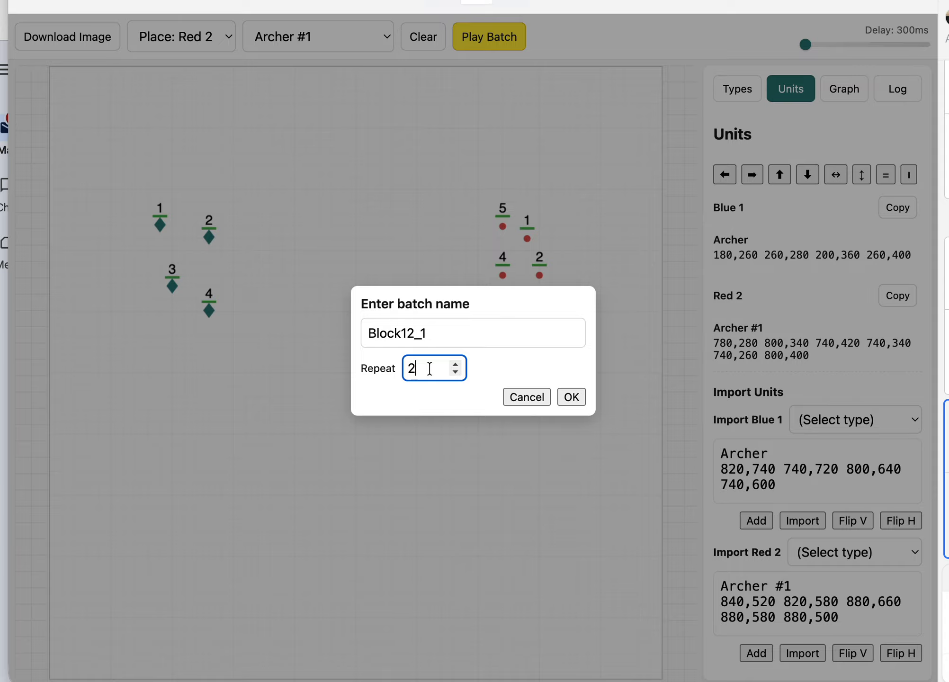
click(572, 398)
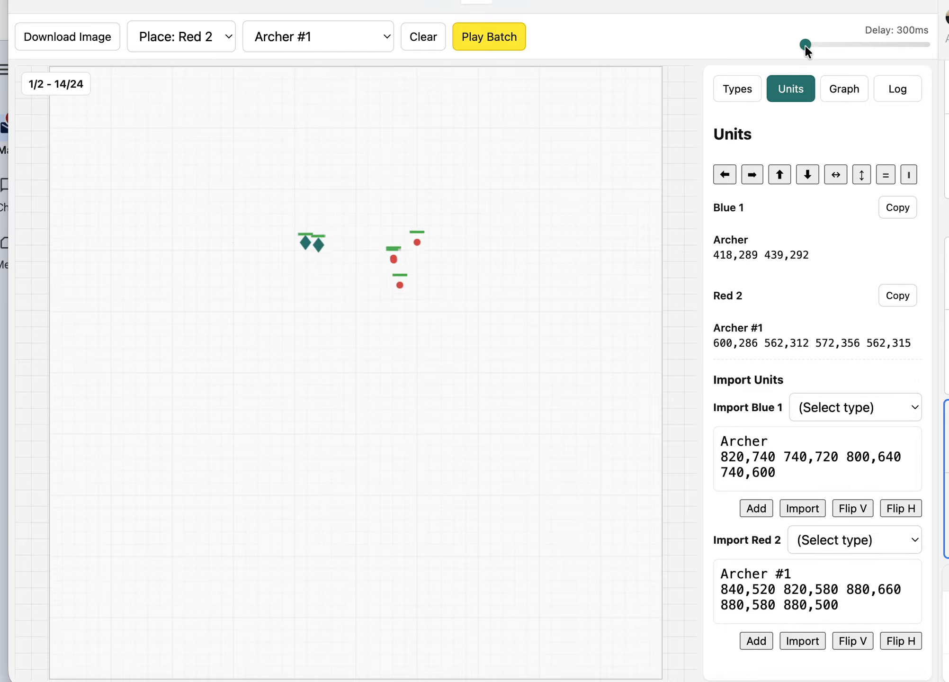
drag(812, 43, 938, 38)
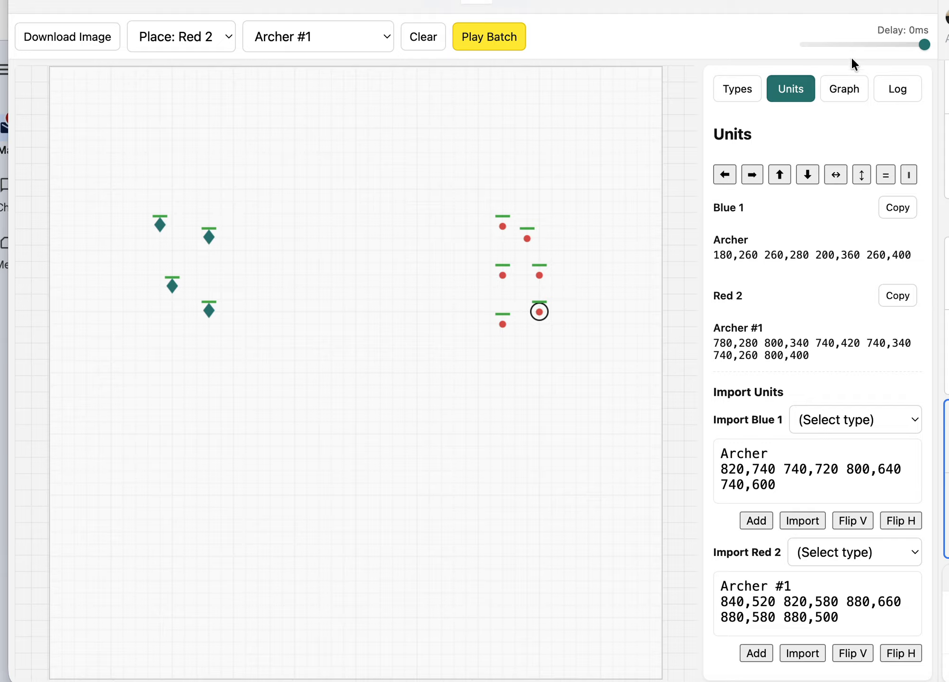
- Open the battle results graph and view it by the Units, Health % and Units % metrics
click(848, 90)
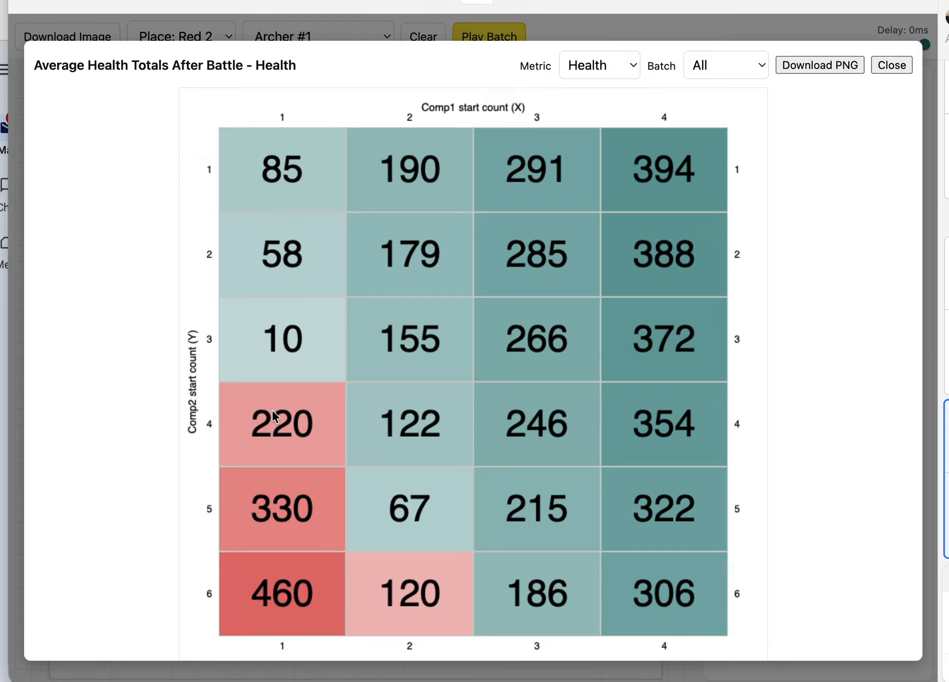
click(635, 68)
click(619, 85)
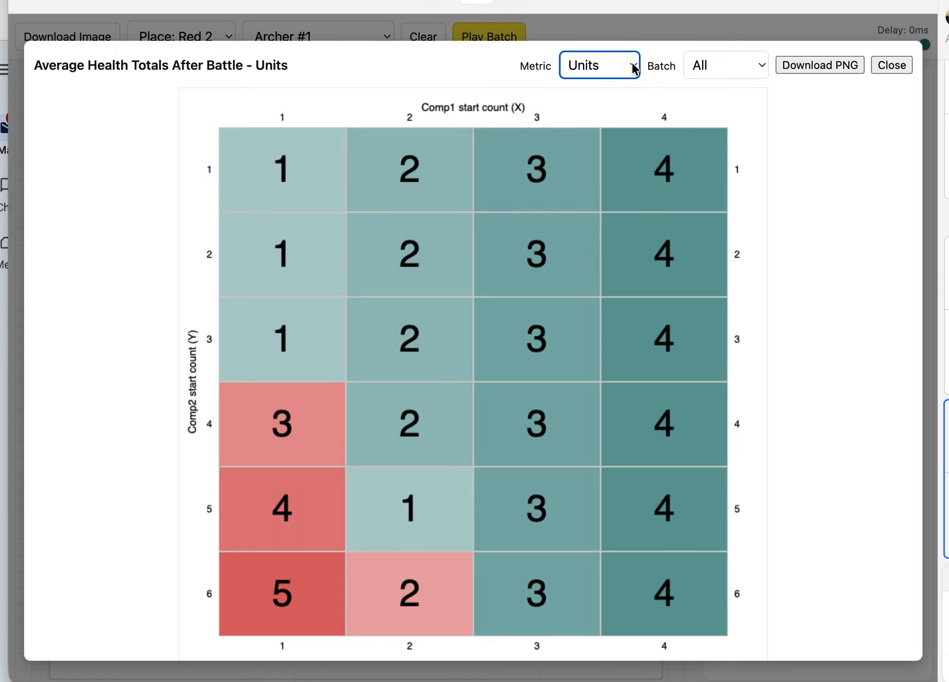
click(631, 62)
click(618, 82)
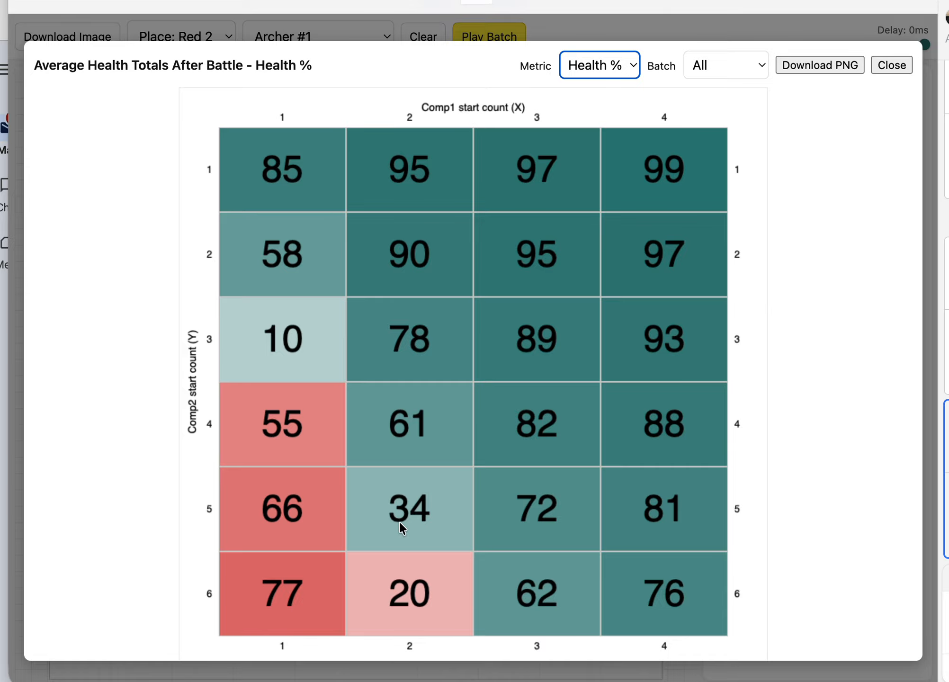
click(610, 66)
click(608, 79)
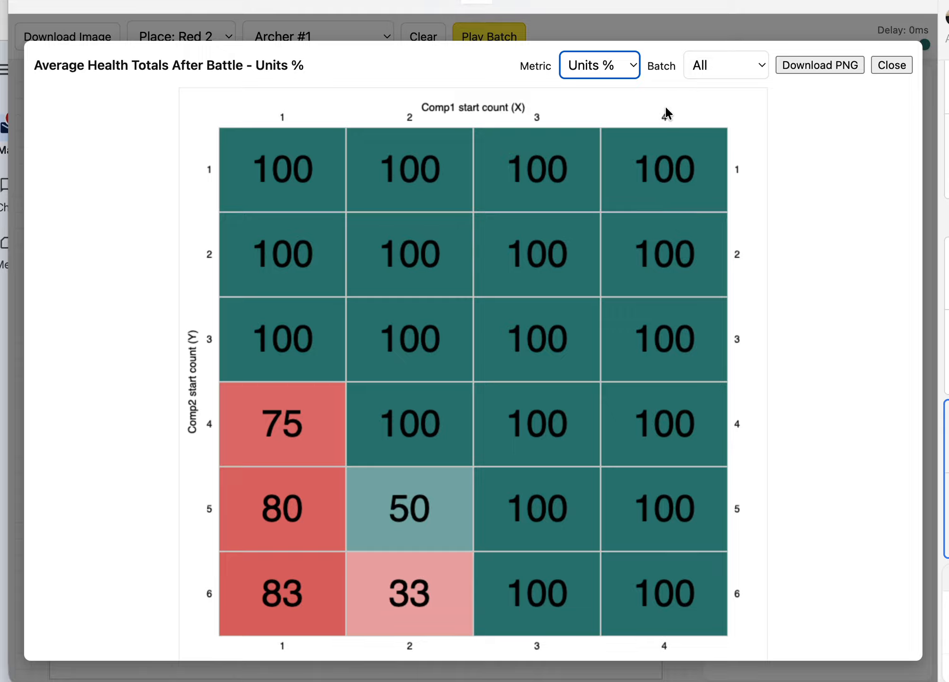
- Check the graph's batch filter choices, keep All, and close the graph
click(740, 68)
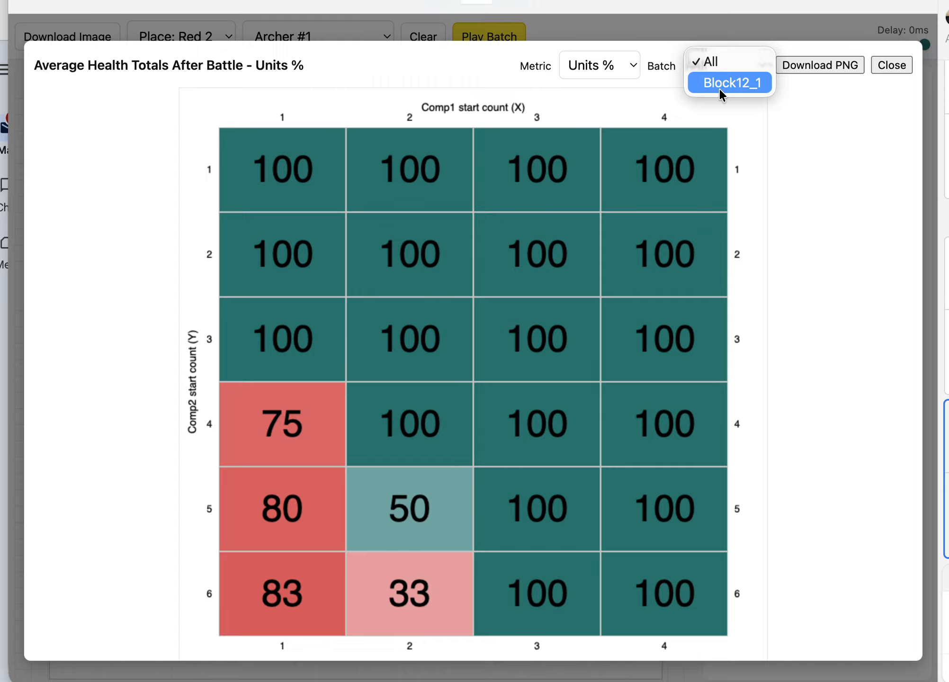
click(817, 173)
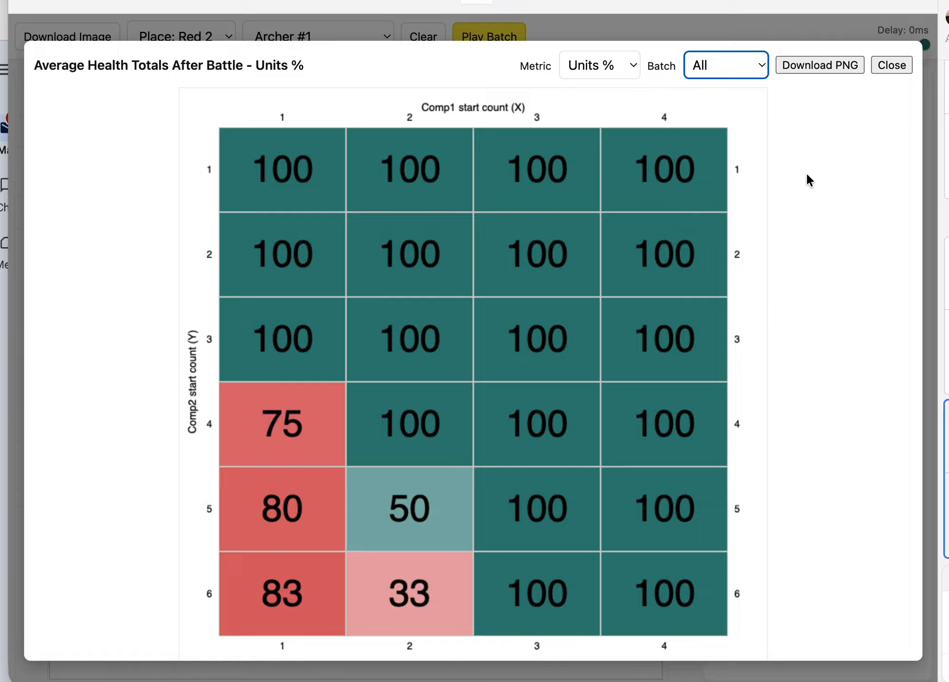
click(896, 65)
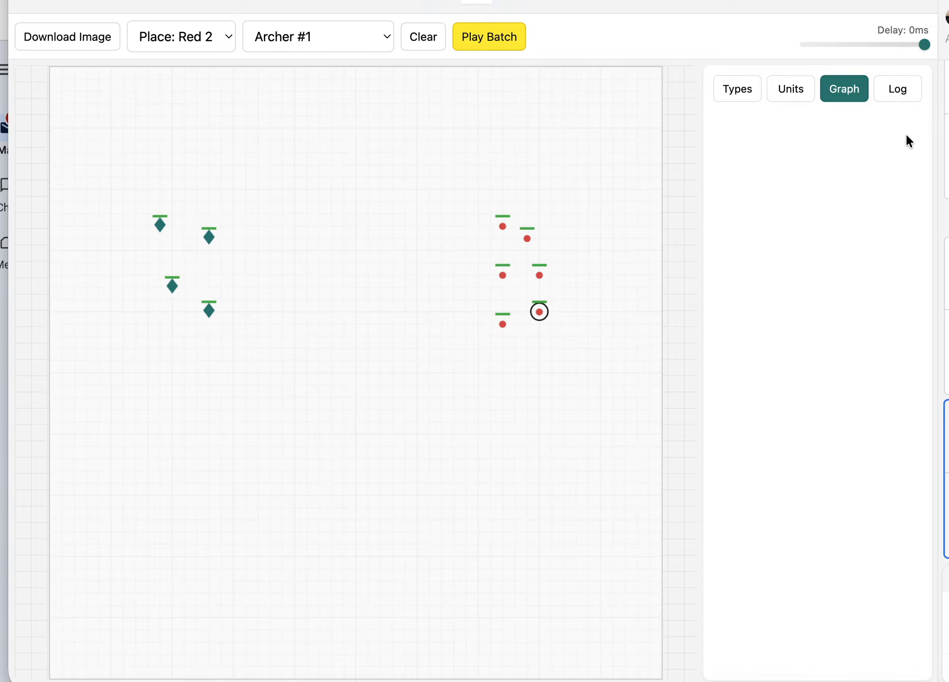
- Open the CSV battle log and examine its batch name, batch index and battle index columns across the rows
click(897, 91)
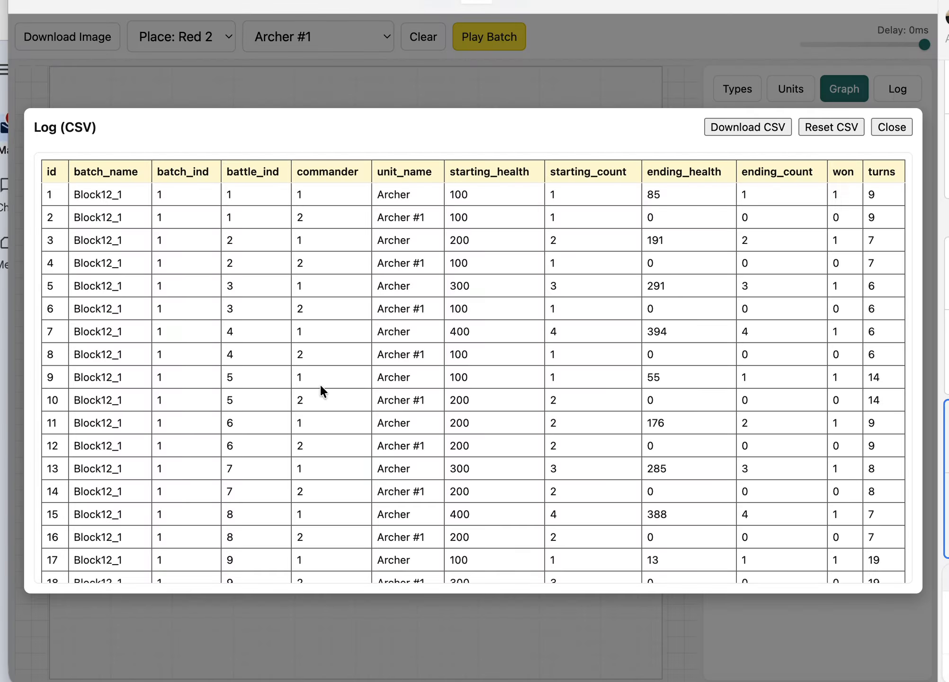
scroll(320, 384, down, 20)
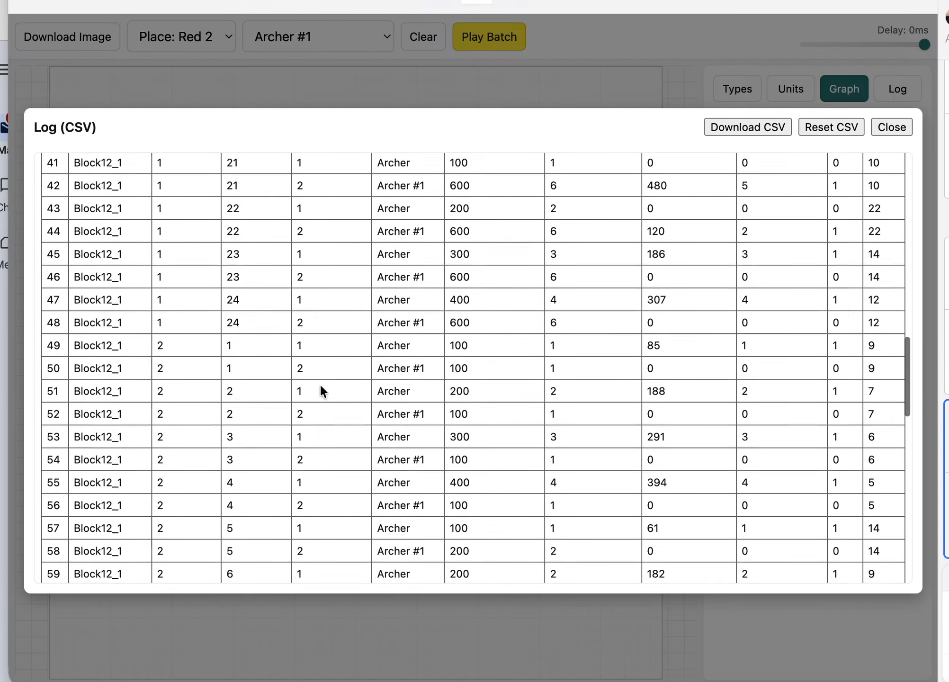
scroll(320, 383, up, 20)
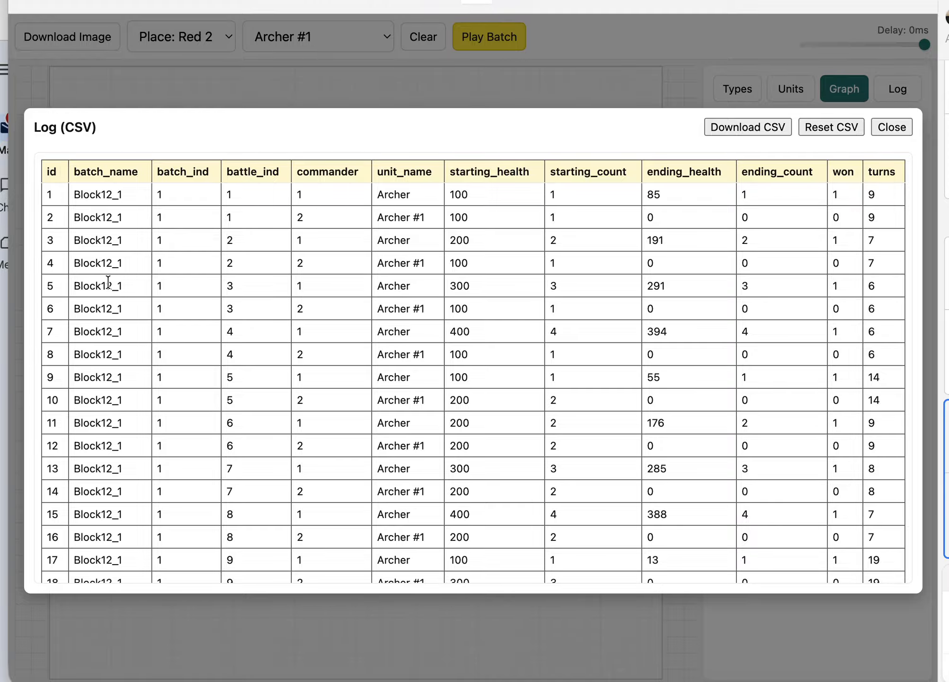
double_click(95, 308)
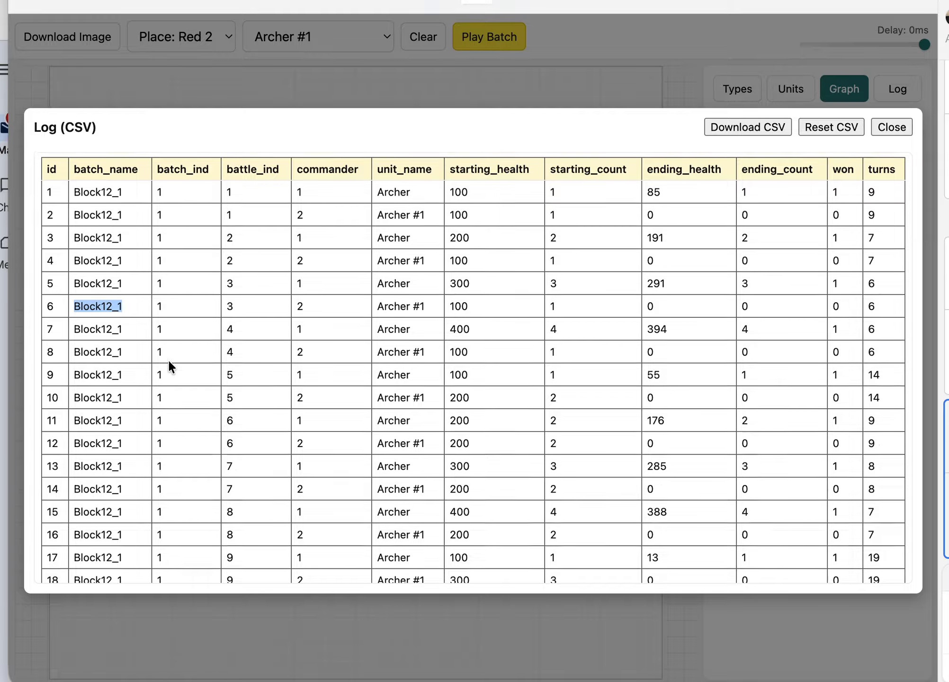
scroll(169, 361, down, 20)
scroll(168, 362, up, 3)
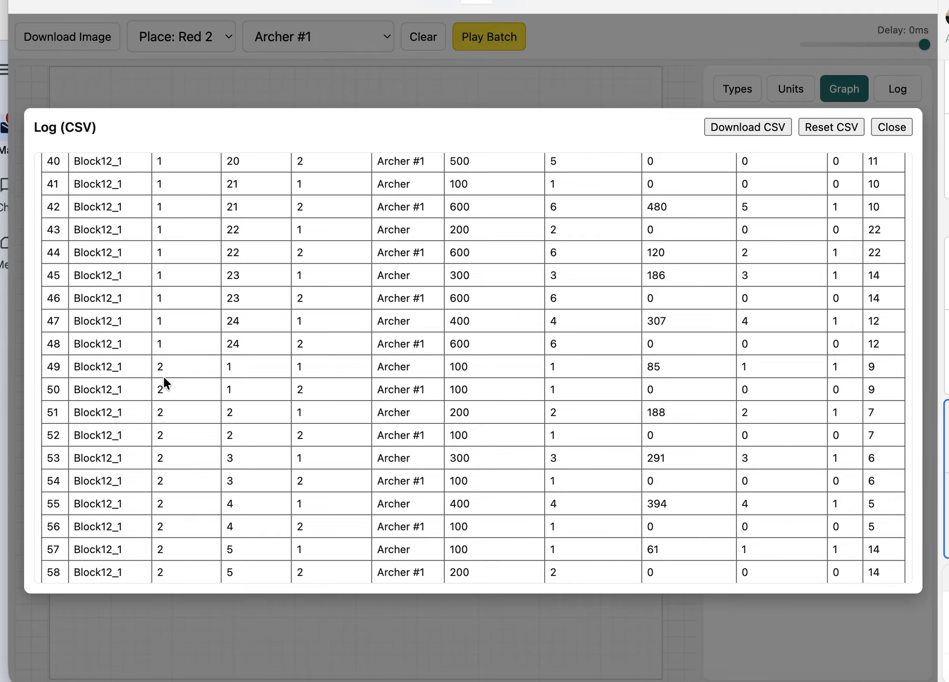
scroll(250, 322, up, 17)
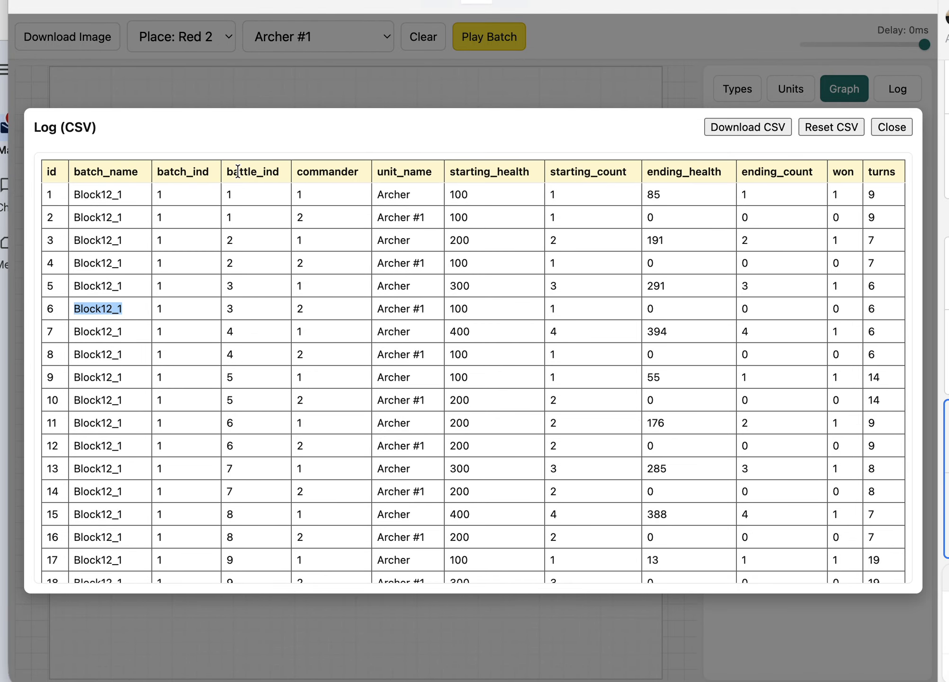
scroll(255, 410, down, 1)
scroll(256, 411, up, 1)
scroll(263, 428, down, 5)
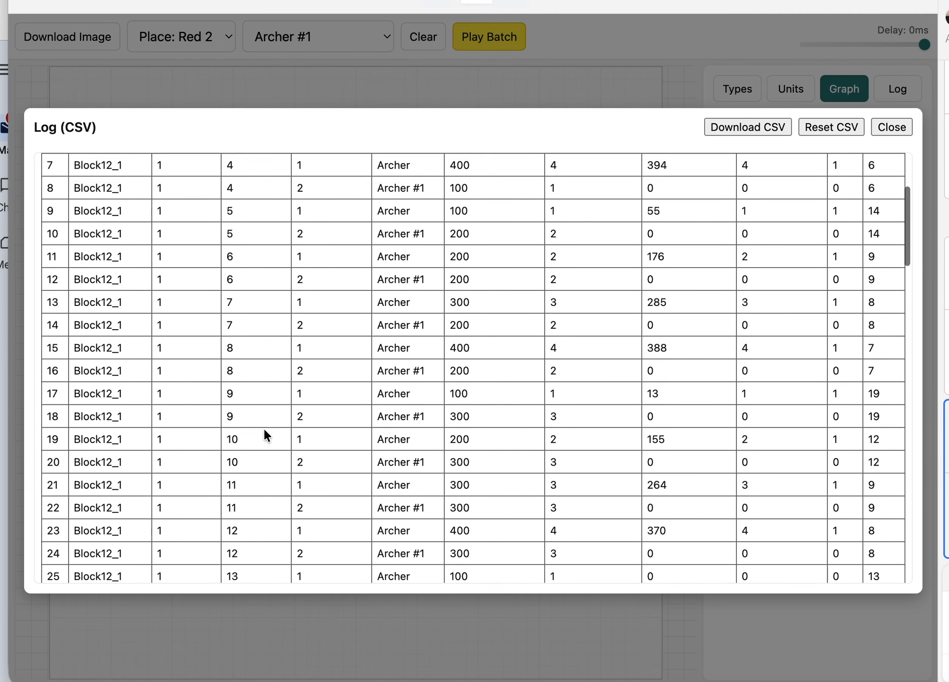